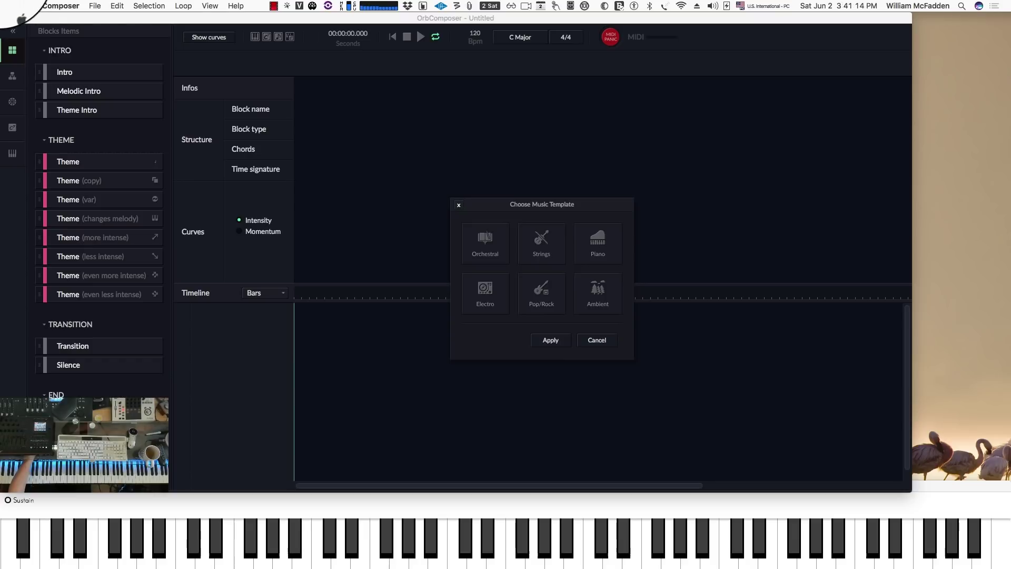
# Step: Open the Help menu
pyautogui.click(235, 6)
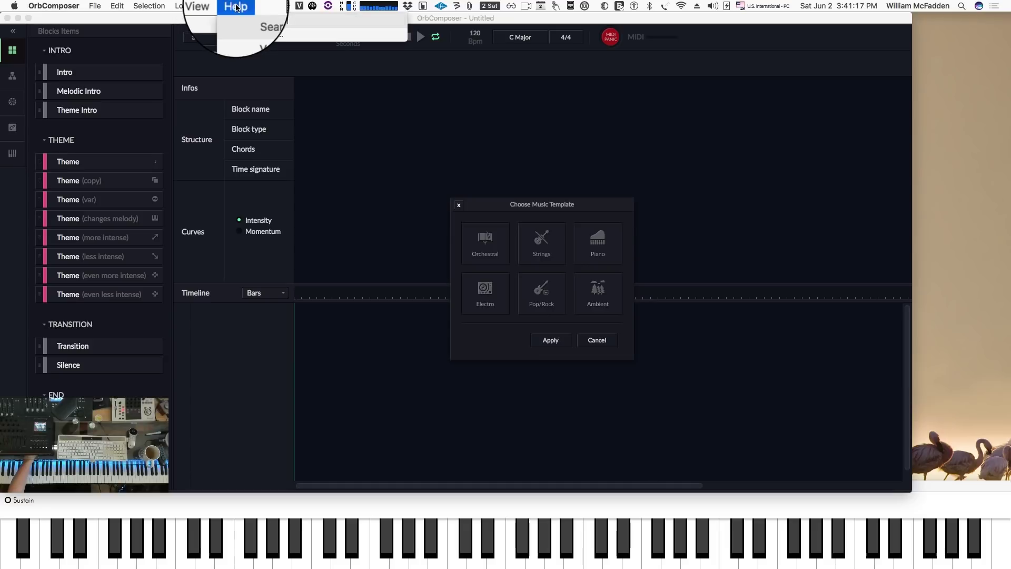
# Step: Show the version 1.1.0 release notes from Help > Version
pyautogui.click(261, 36)
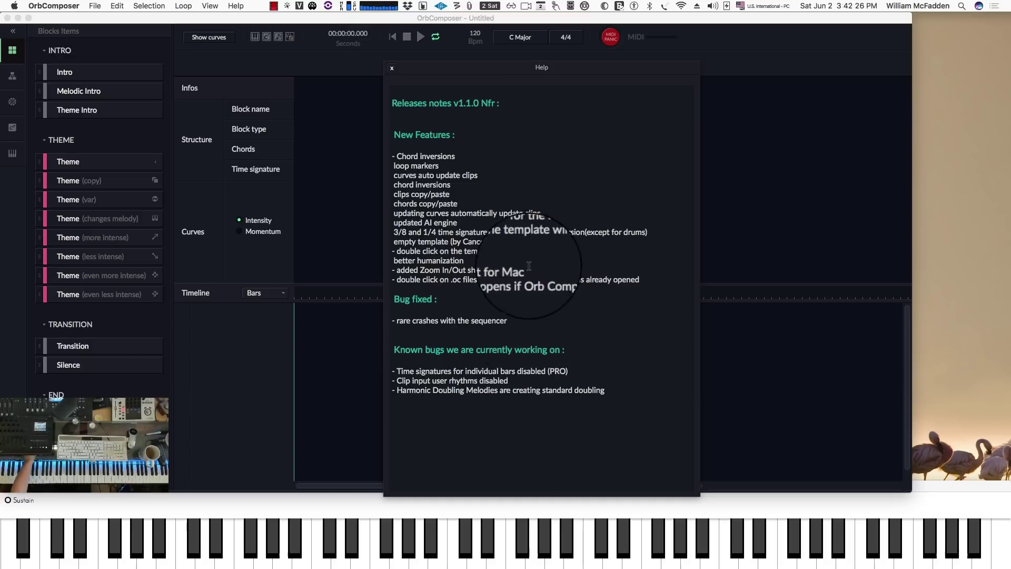
# Step: Close the release notes and select the Orchestral template tile
pyautogui.click(392, 69)
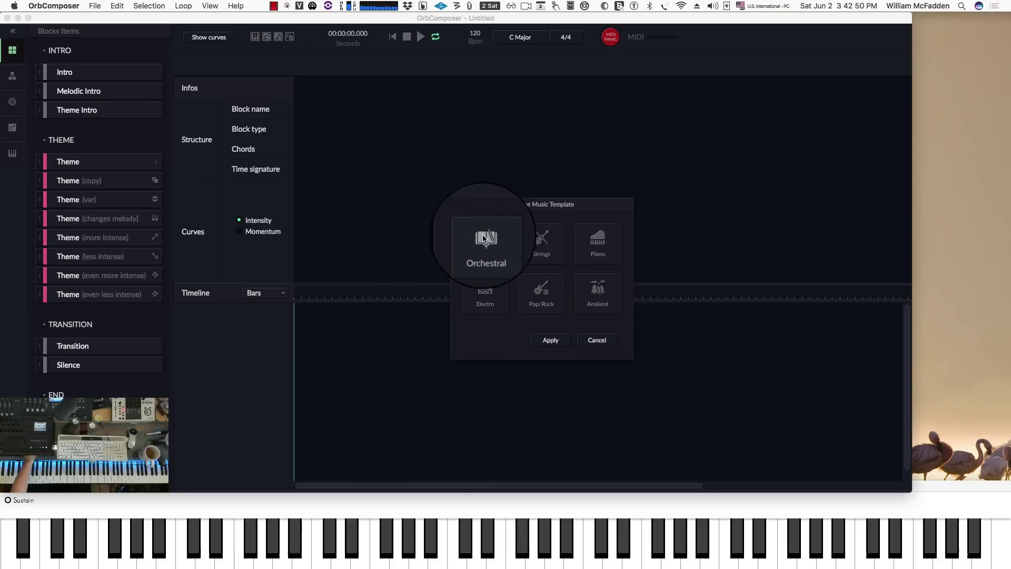
pyautogui.click(490, 246)
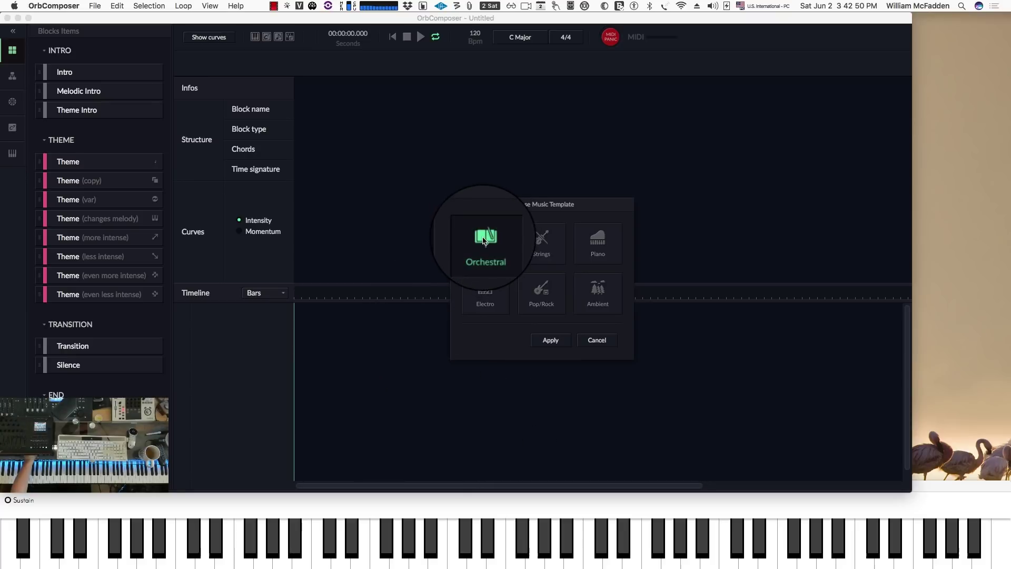
# Step: Apply the Orchestral template, then add Melodic Intro, Theme and Melodic End blocks in order
pyautogui.click(551, 341)
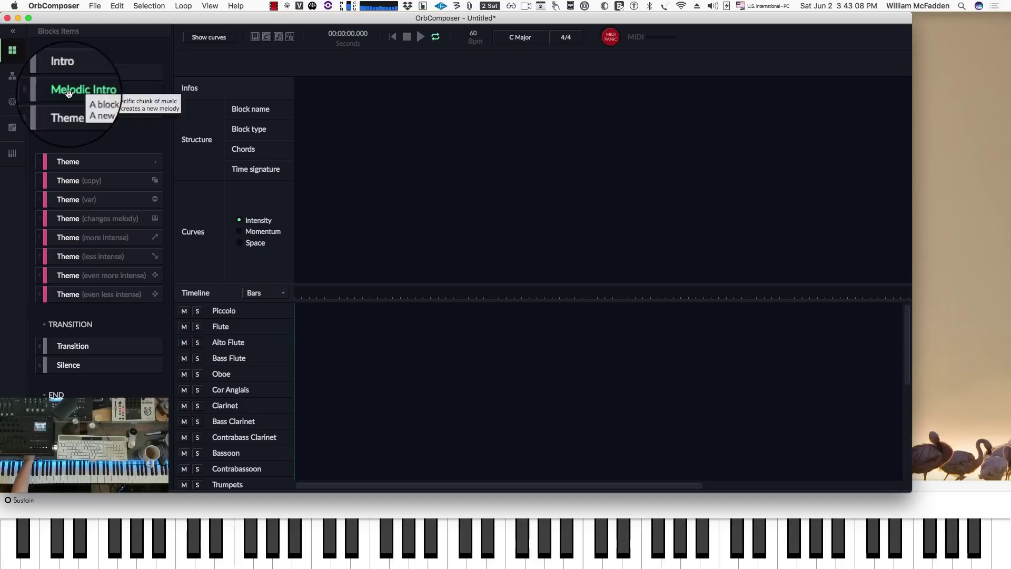
pyautogui.moveTo(69, 93); pyautogui.dragTo(364, 95)
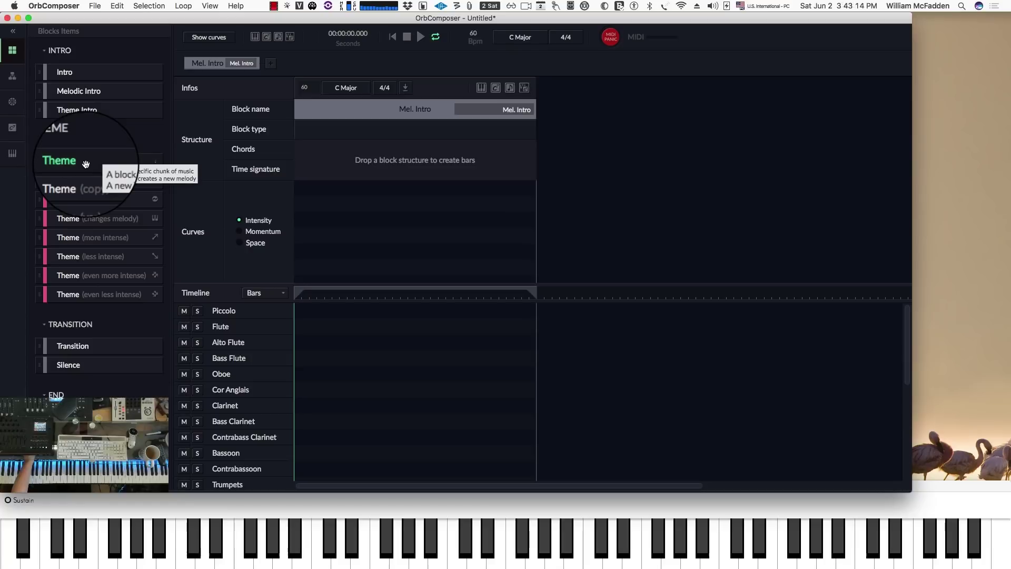
pyautogui.moveTo(86, 164); pyautogui.dragTo(638, 110)
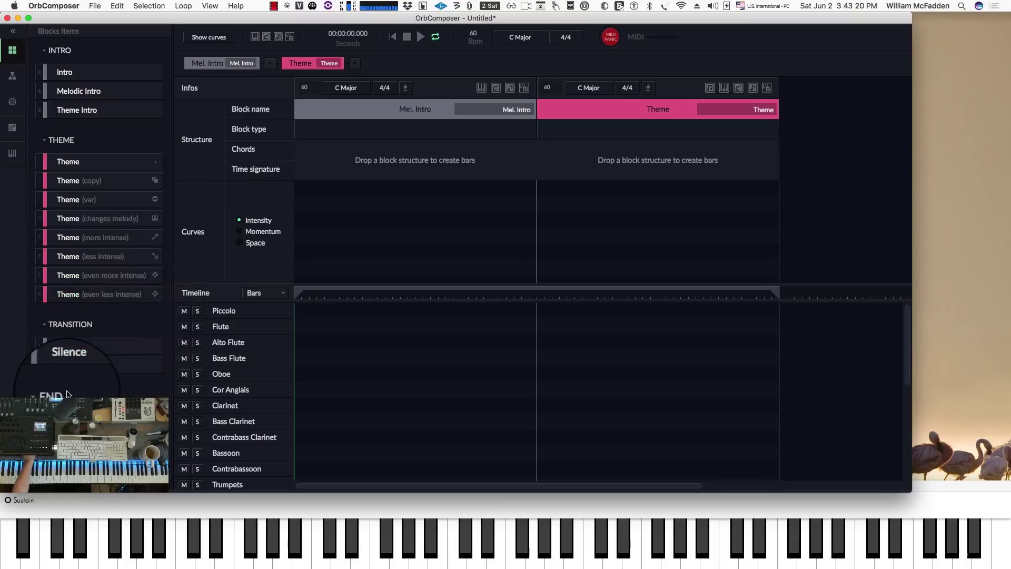
pyautogui.moveTo(85, 415); pyautogui.dragTo(834, 109)
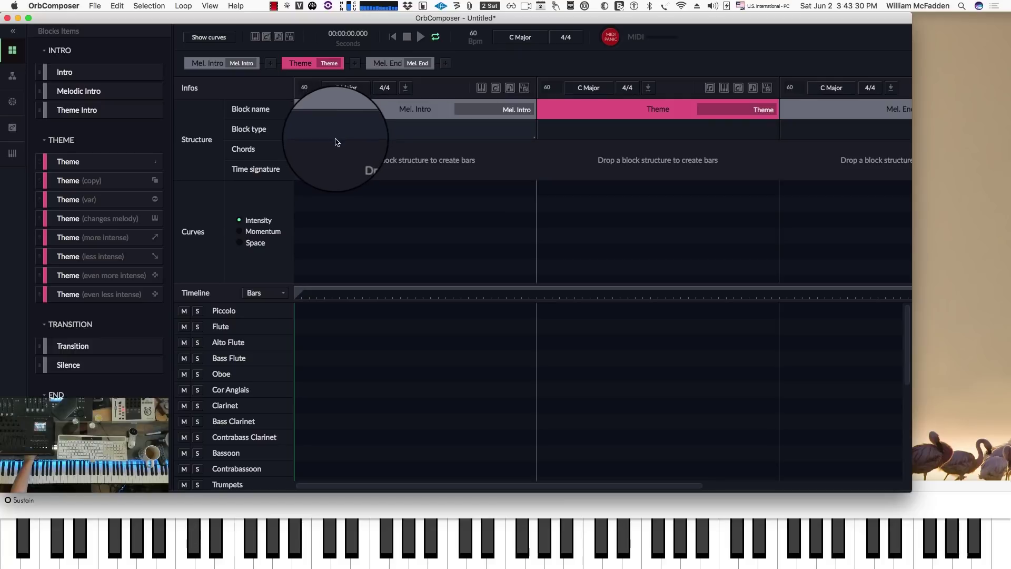
# Step: Set Number of bars to 4 and apply the S bar structure to Mel. Intro and Mel. End
pyautogui.click(10, 79)
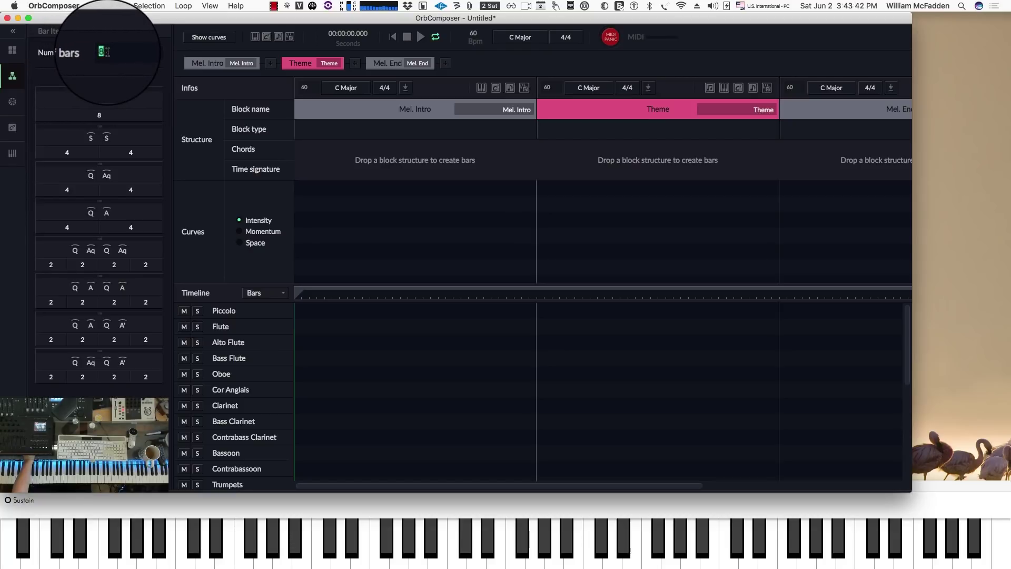
pyautogui.write('4')
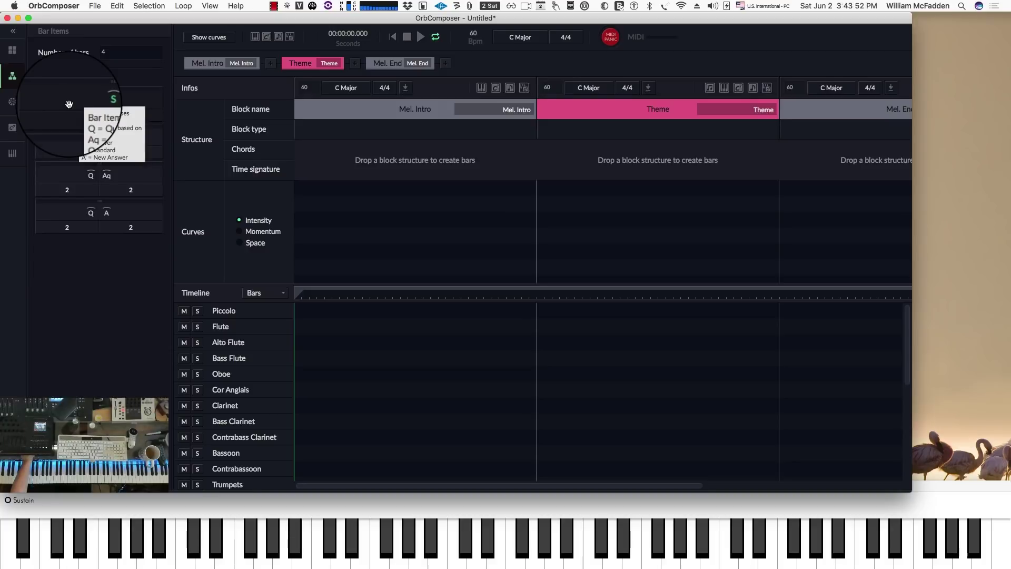
pyautogui.moveTo(69, 103); pyautogui.dragTo(351, 136)
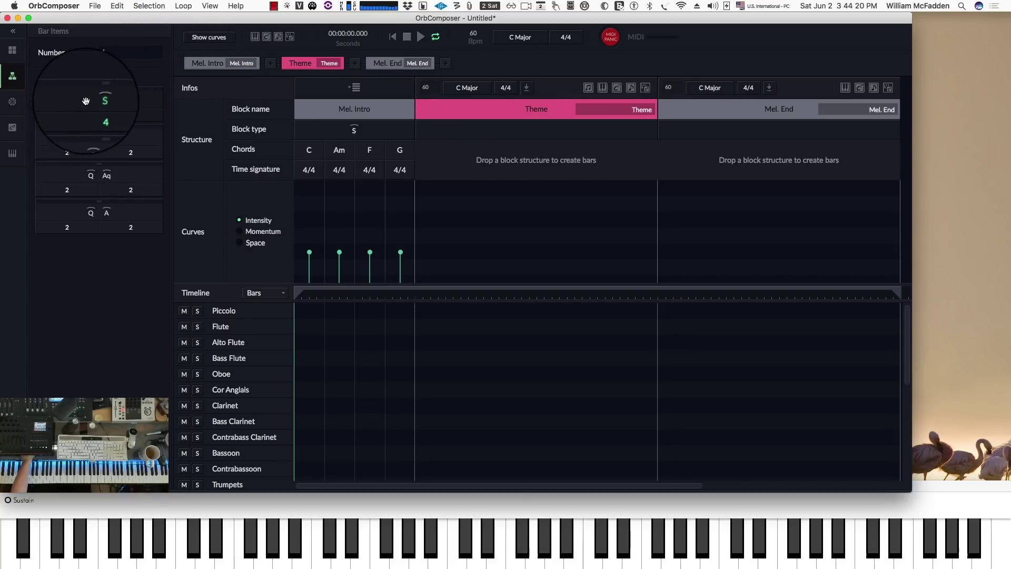
pyautogui.moveTo(86, 101); pyautogui.dragTo(732, 140)
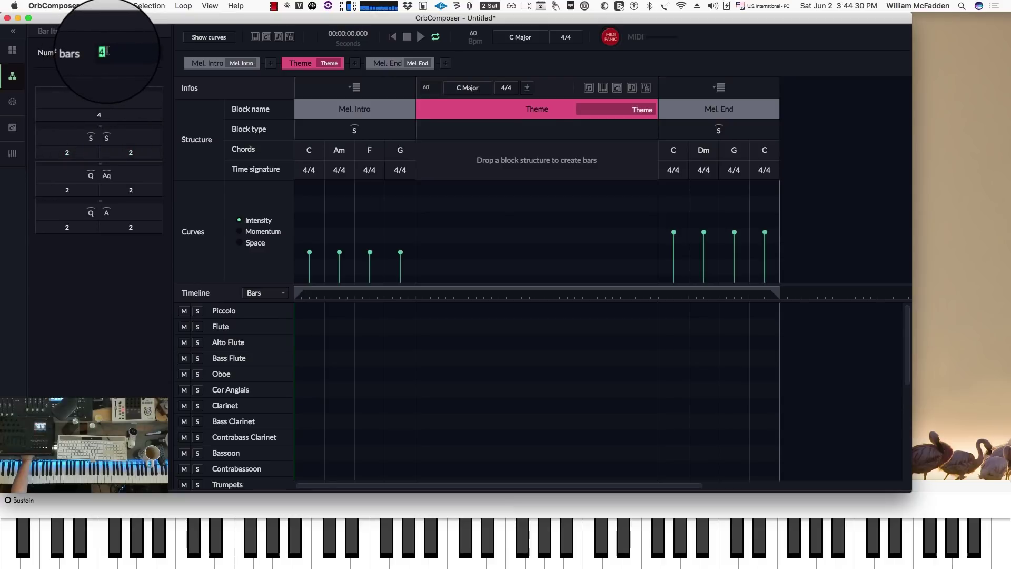
# Step: Confirm 8 bars and apply the S bar structure to the Theme block
pyautogui.press('Return')
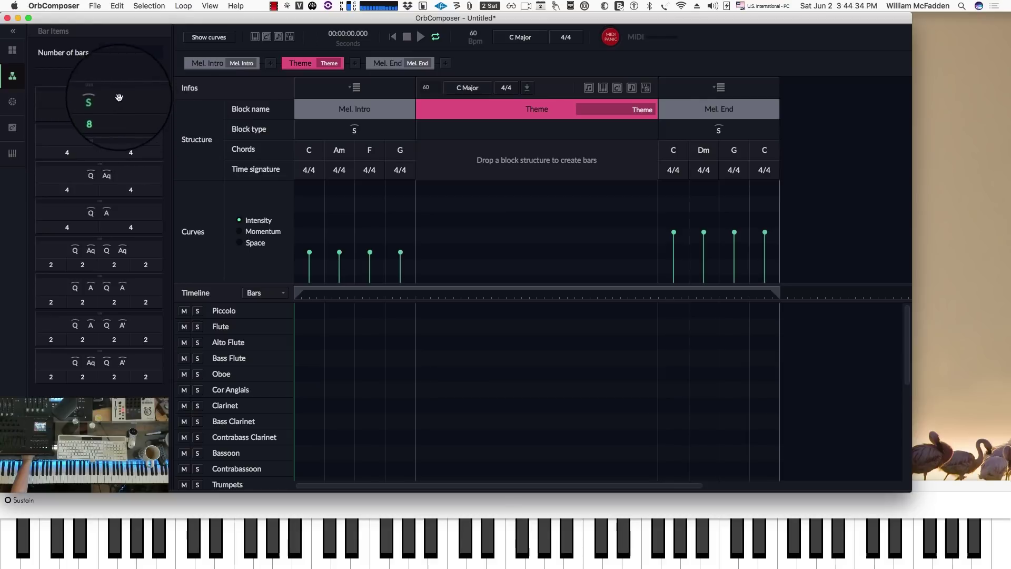
pyautogui.moveTo(150, 117); pyautogui.dragTo(501, 166)
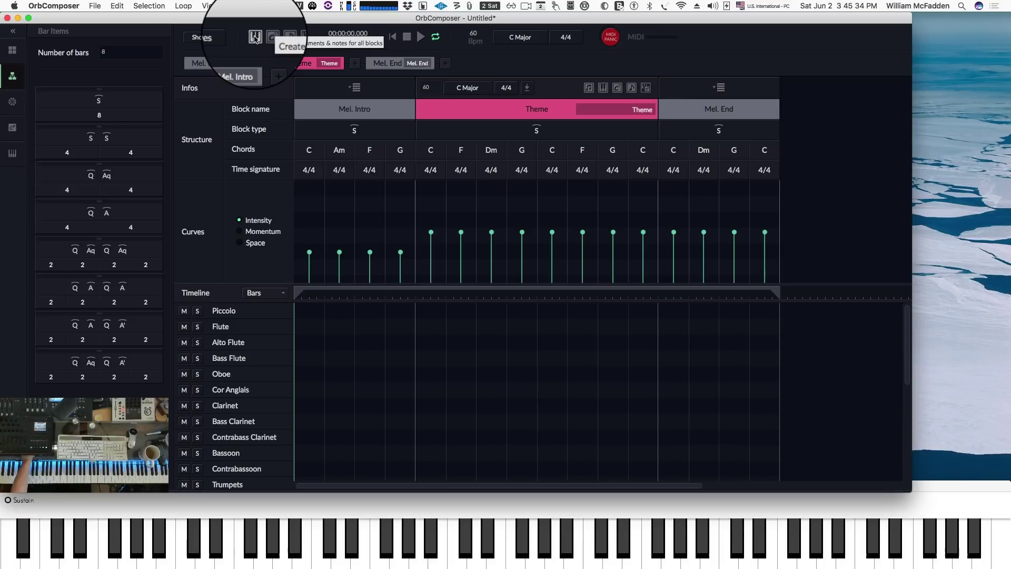
# Step: Generate instruments and notes for all three blocks and review the resulting tracks
pyautogui.click(255, 37)
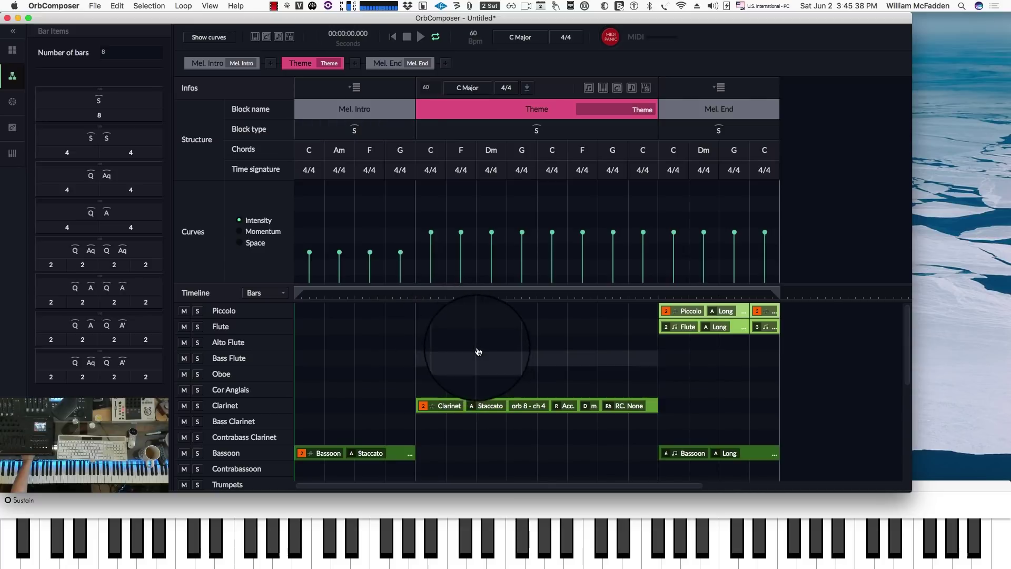
pyautogui.scroll(-1, 477, 350)
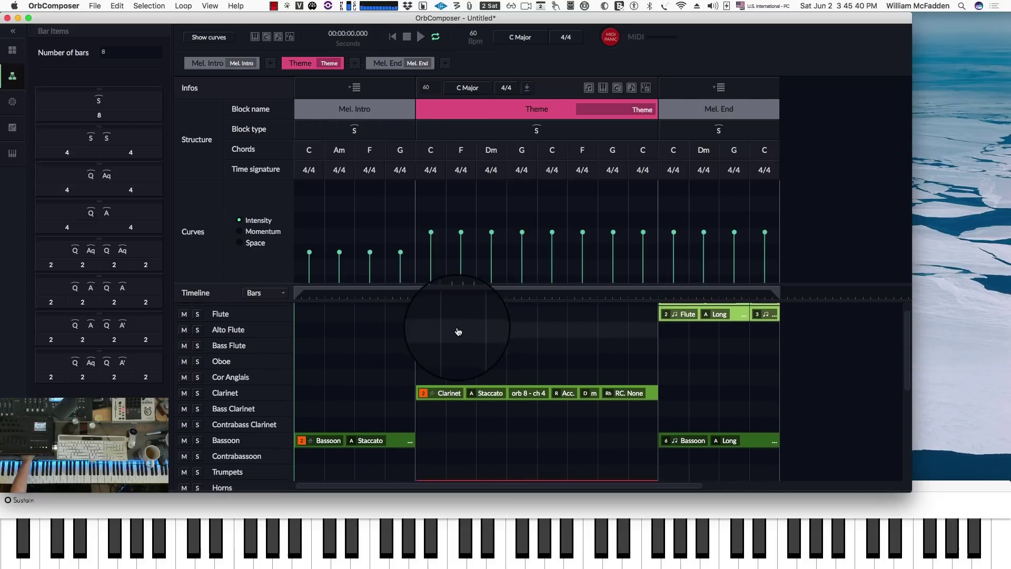
pyautogui.scroll(-2, 458, 332)
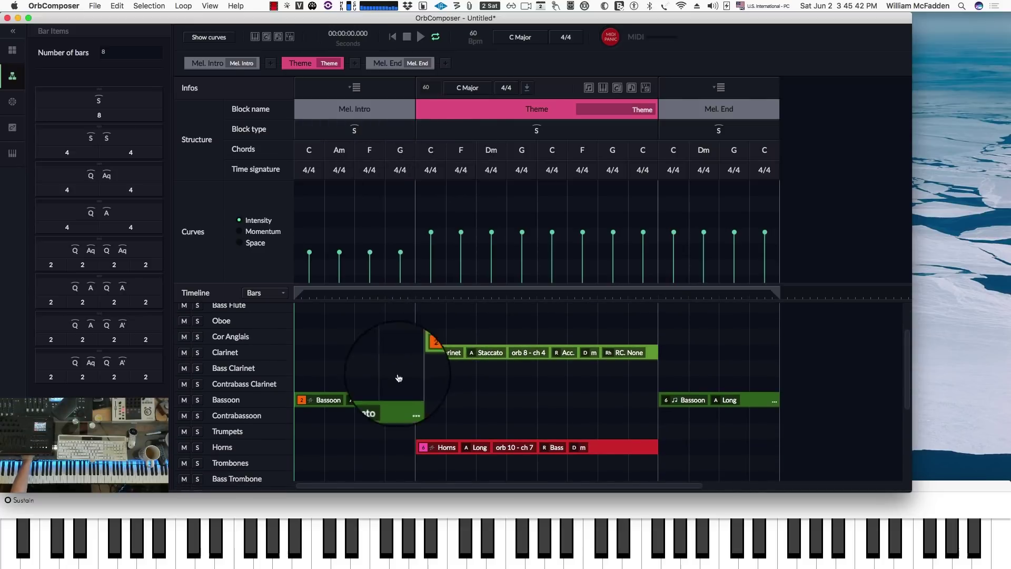
pyautogui.scroll(-6, 358, 350)
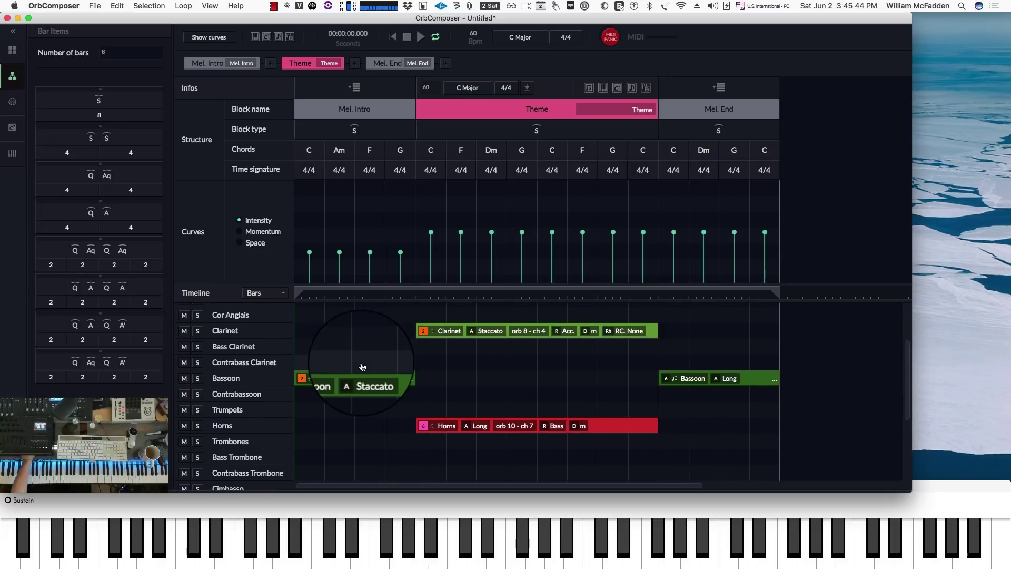
pyautogui.scroll(-1, 363, 395)
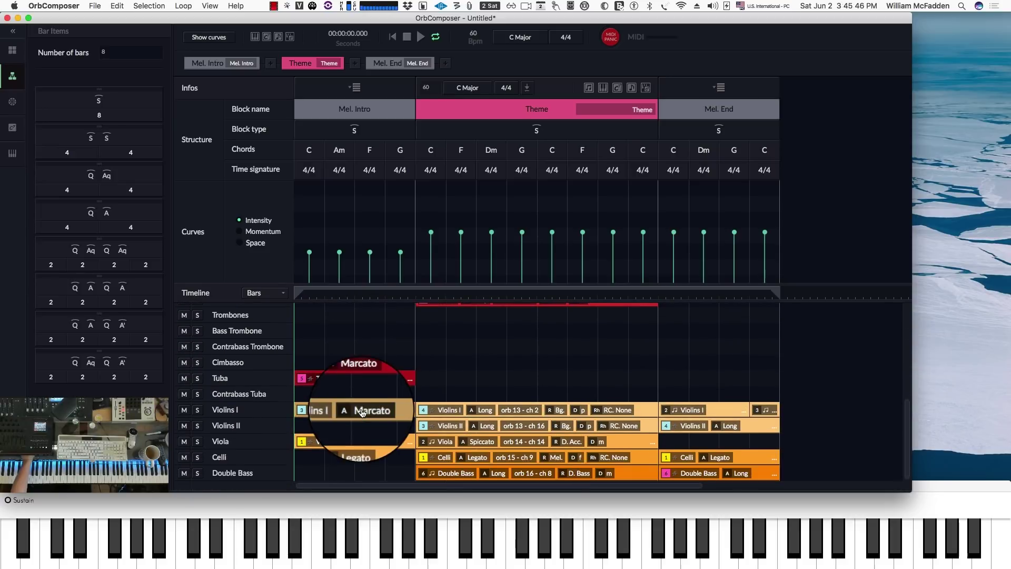
pyautogui.scroll(3, 362, 402)
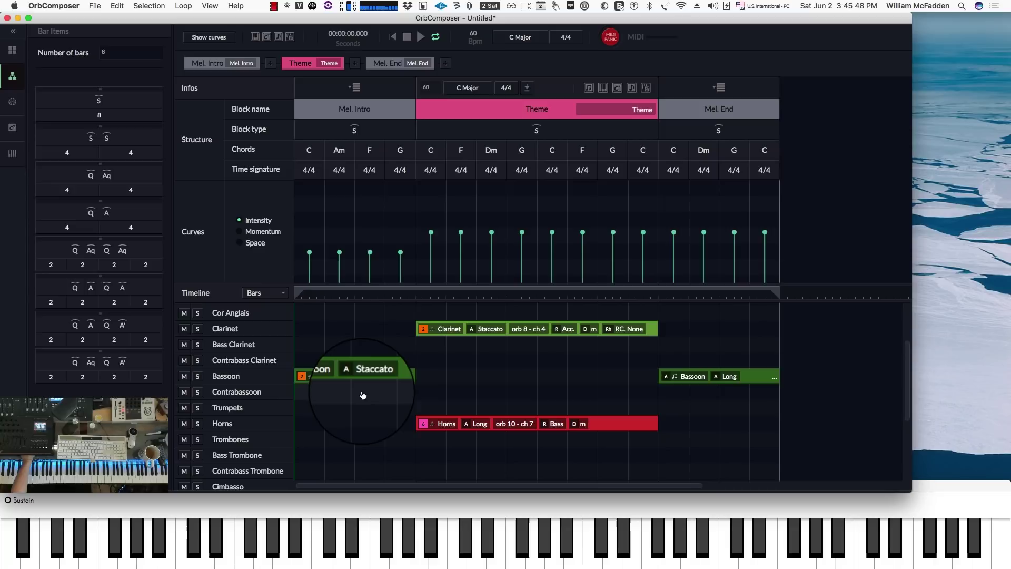
pyautogui.scroll(4, 363, 396)
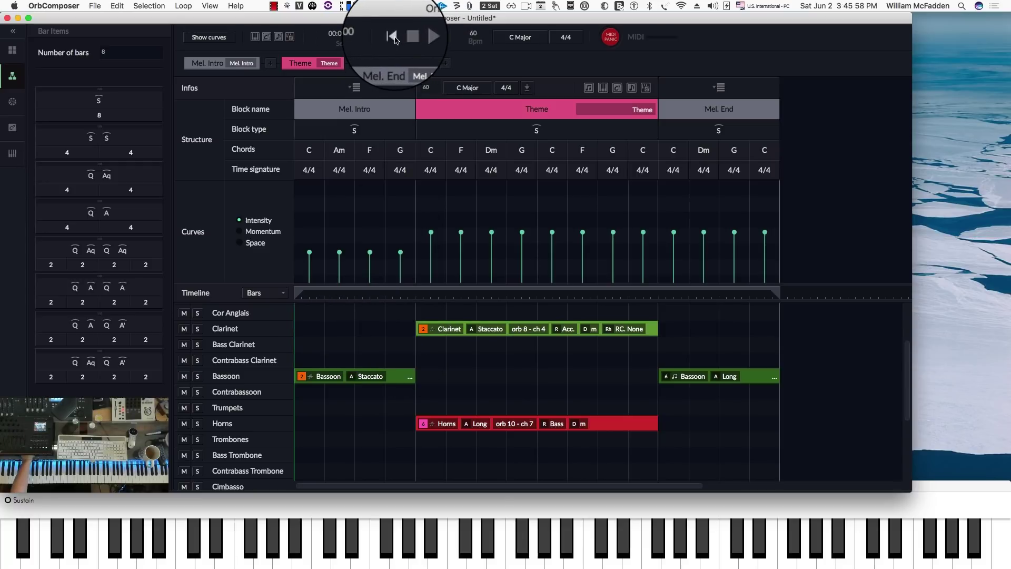
pyautogui.click(422, 38)
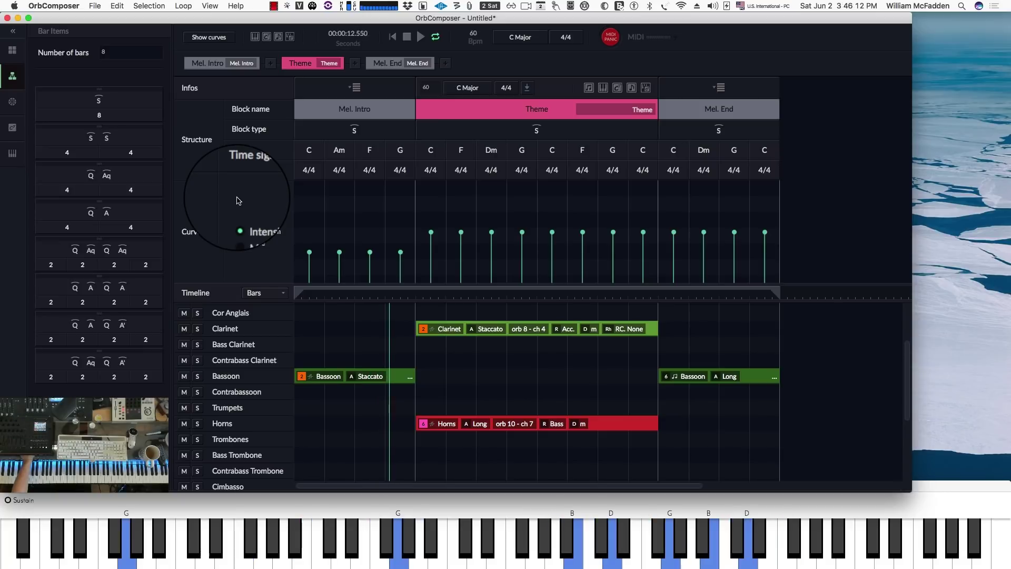
pyautogui.scroll(-1, 329, 325)
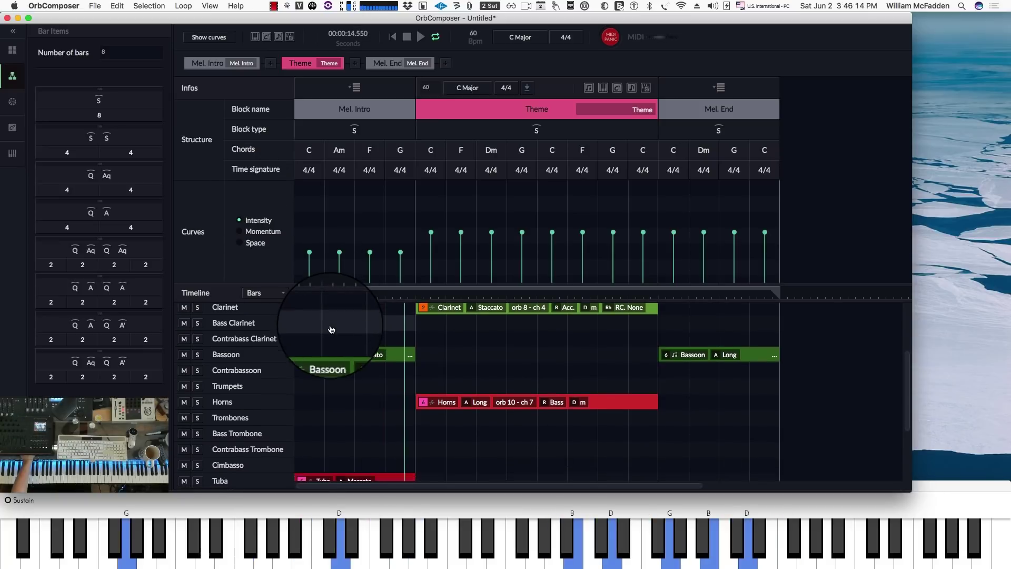
pyautogui.scroll(-3, 332, 330)
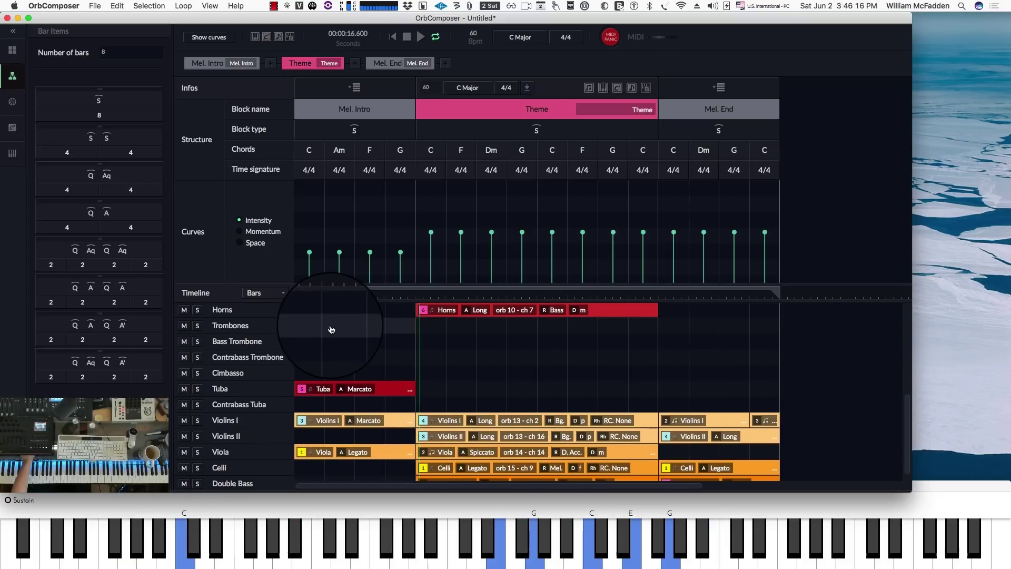
pyautogui.scroll(3, 331, 329)
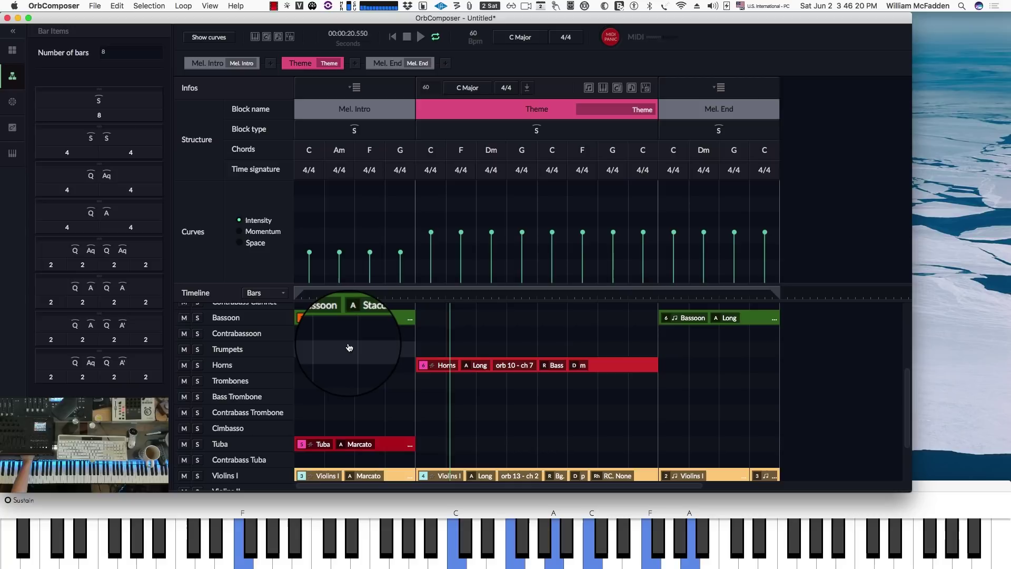
pyautogui.scroll(-2, 349, 348)
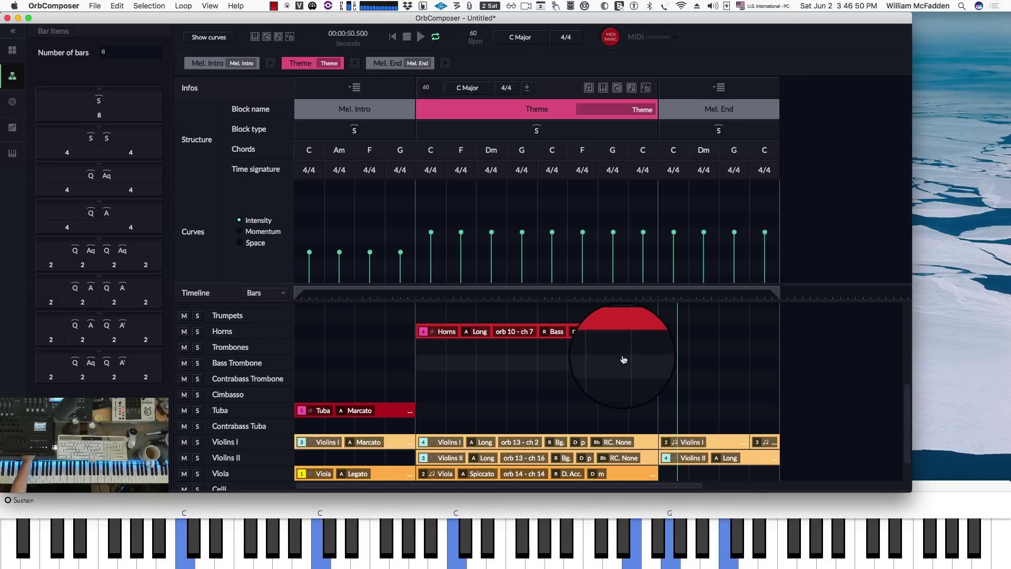
pyautogui.scroll(3, 621, 358)
pyautogui.scroll(1, 629, 352)
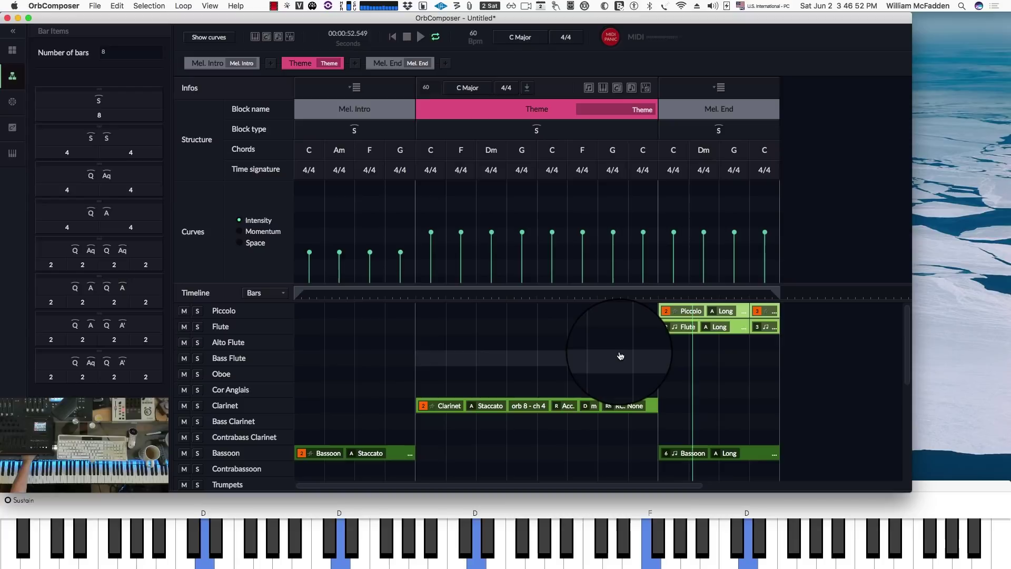
pyautogui.scroll(-3, 595, 355)
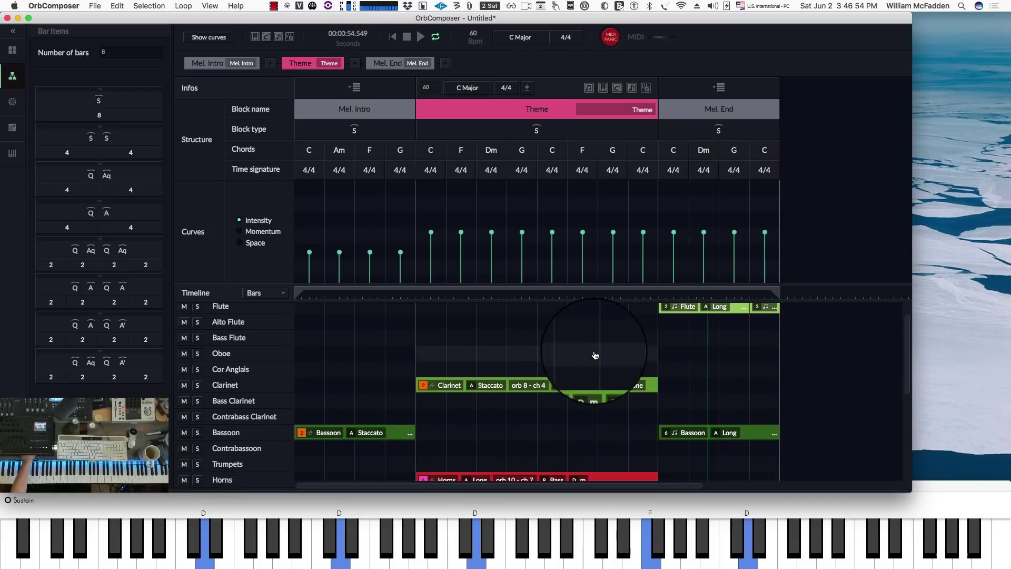
pyautogui.scroll(-5, 594, 355)
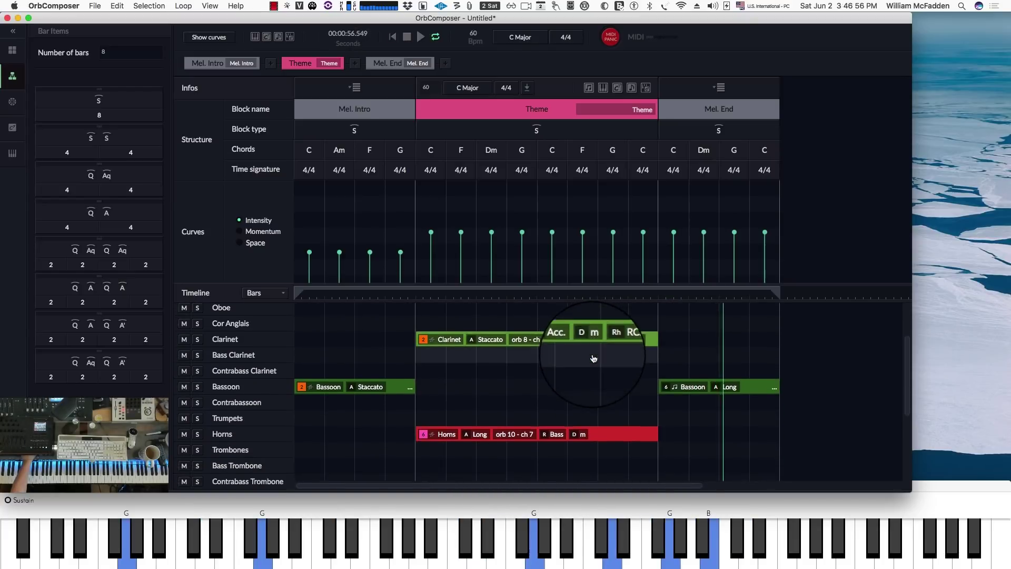
pyautogui.scroll(-3, 591, 355)
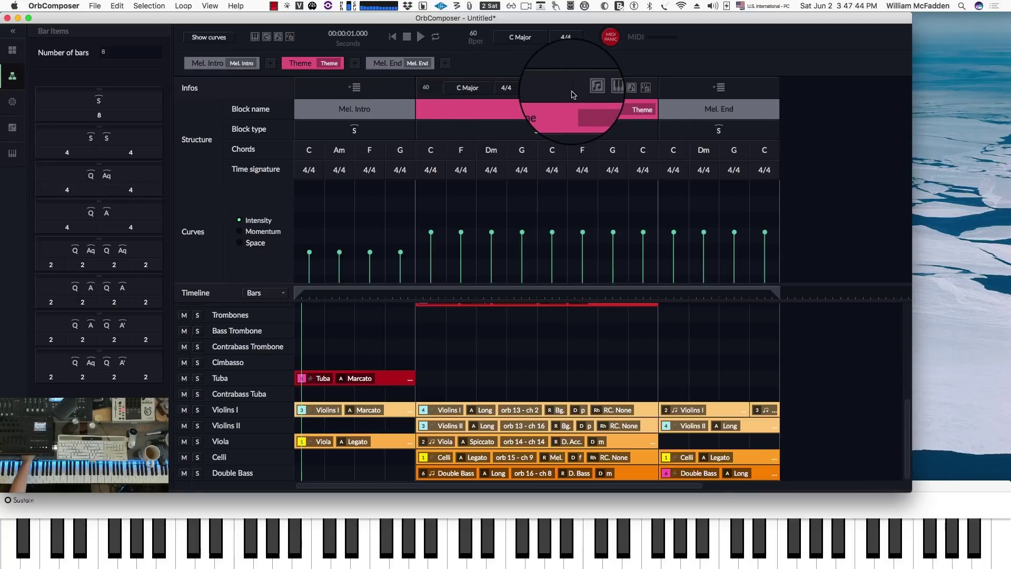
pyautogui.click(348, 89)
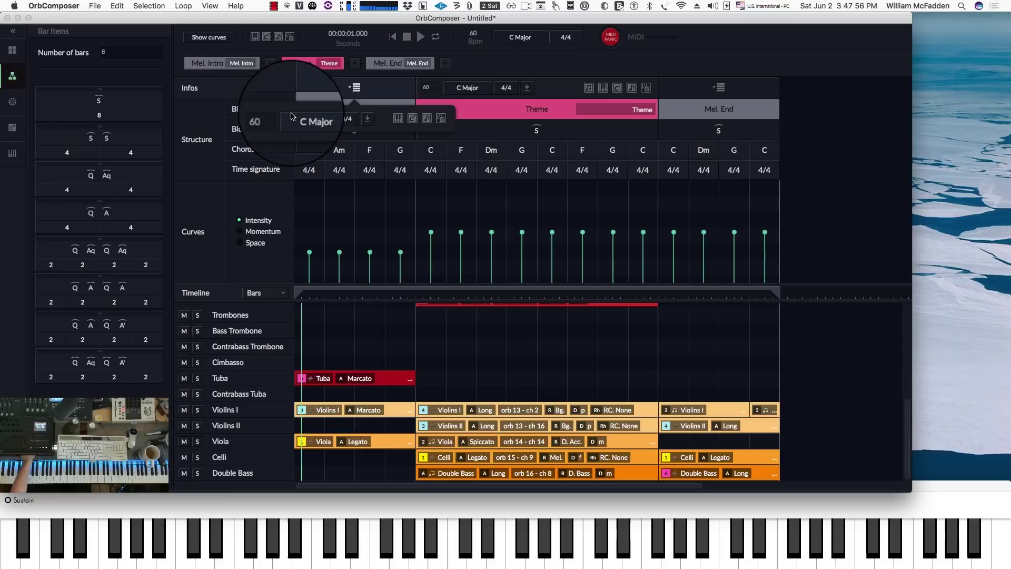
pyautogui.click(718, 88)
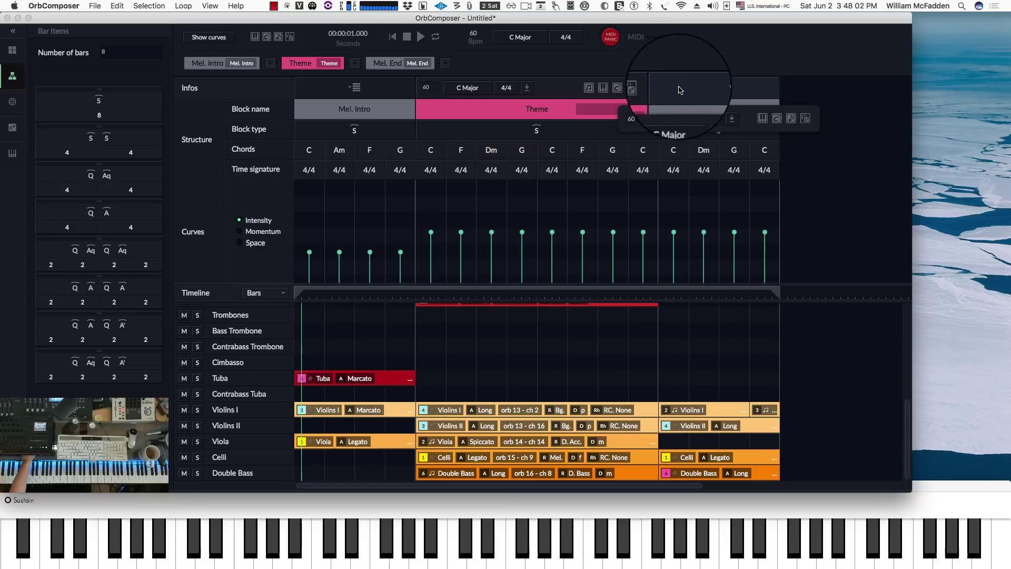
# Step: Close Mel. End settings and replace intro chords Am with Am/C and G with G/D
pyautogui.click(687, 70)
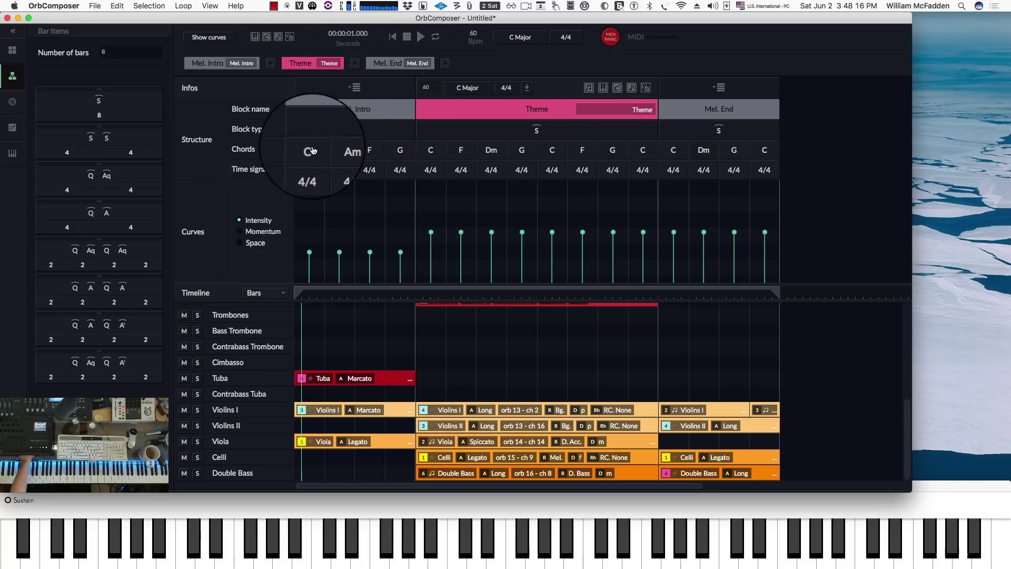
pyautogui.click(341, 152)
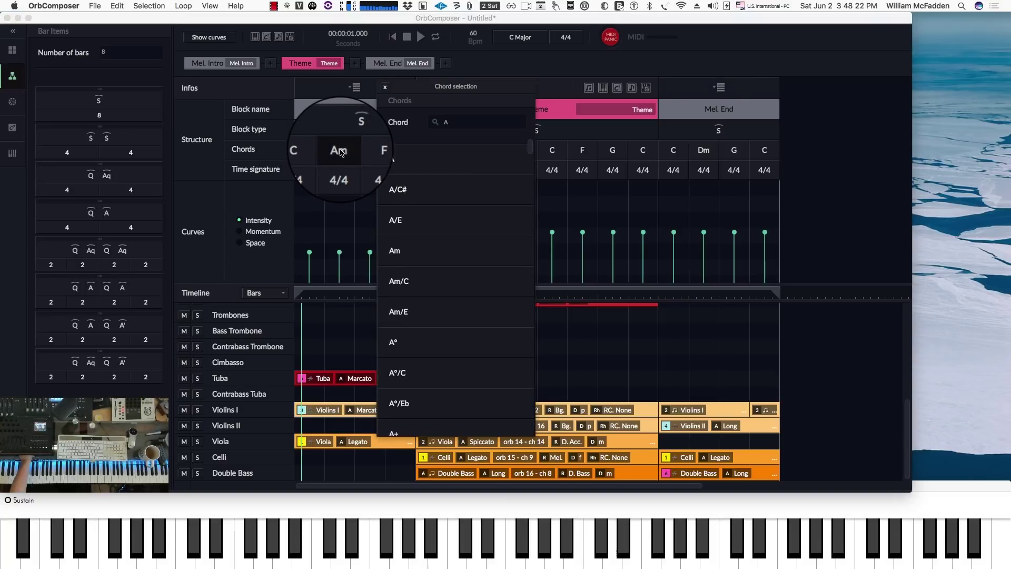
pyautogui.click(406, 288)
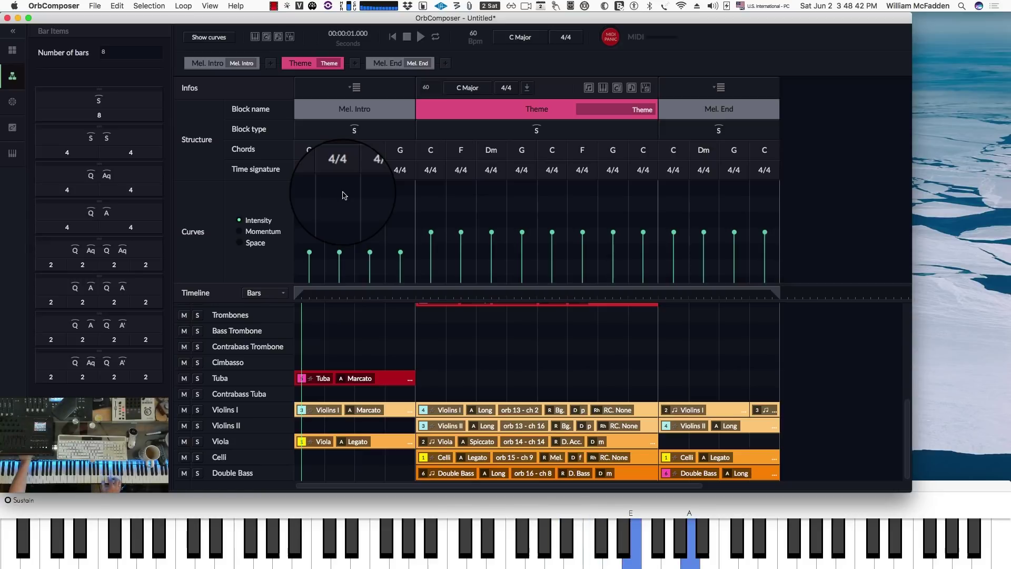
pyautogui.click(349, 154)
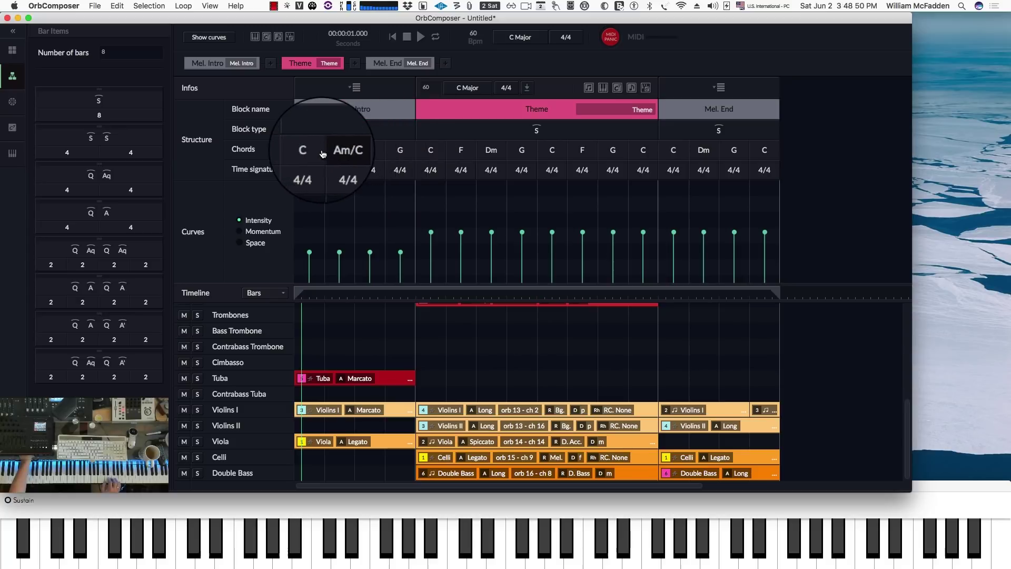
pyautogui.click(400, 153)
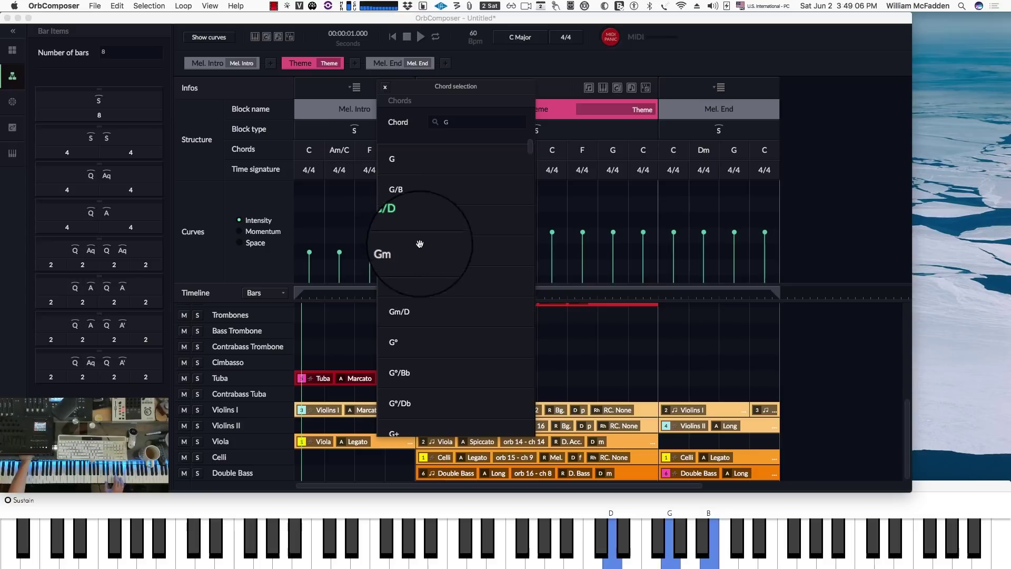
pyautogui.click(396, 223)
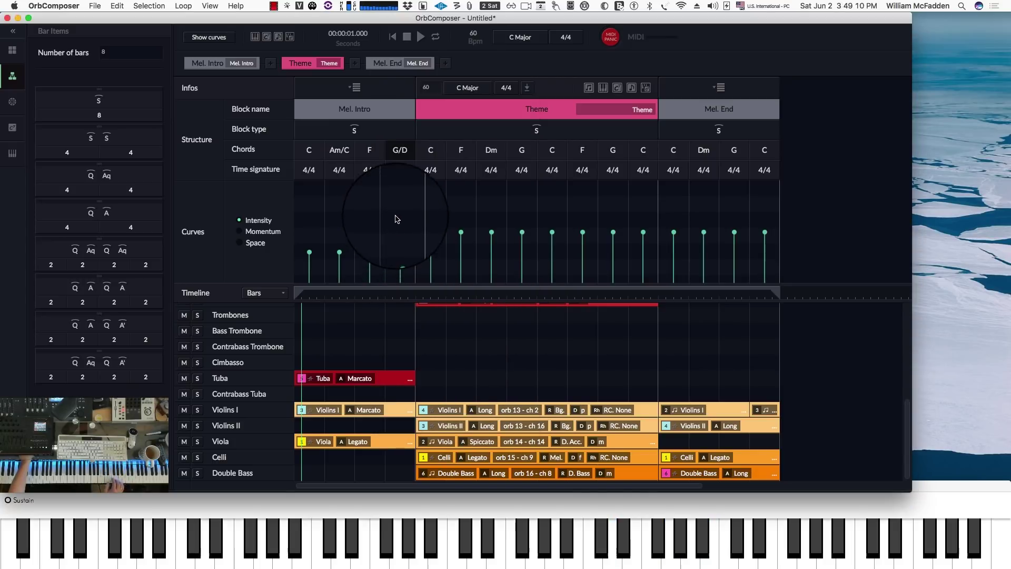
pyautogui.click(395, 39)
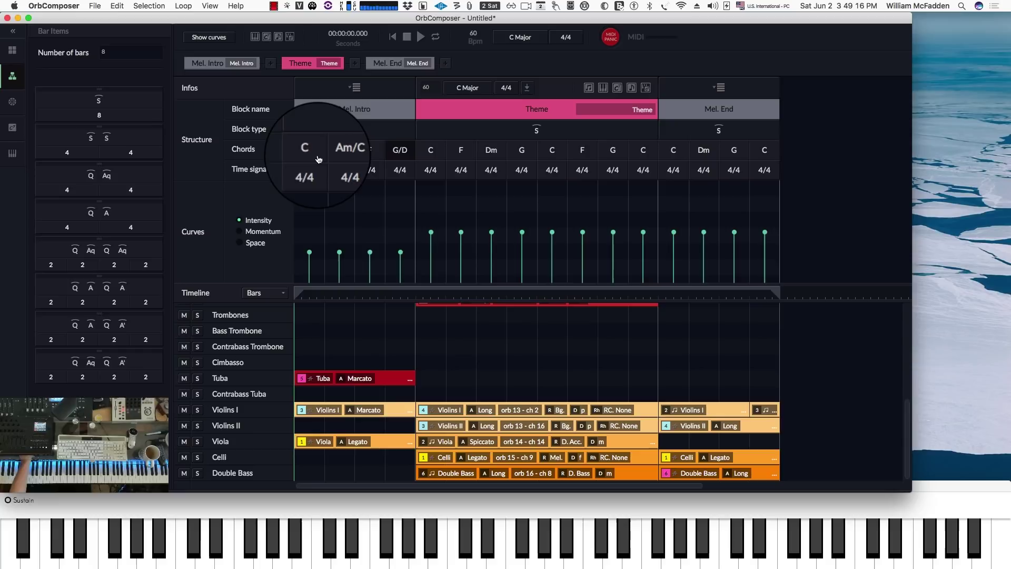
pyautogui.click(423, 37)
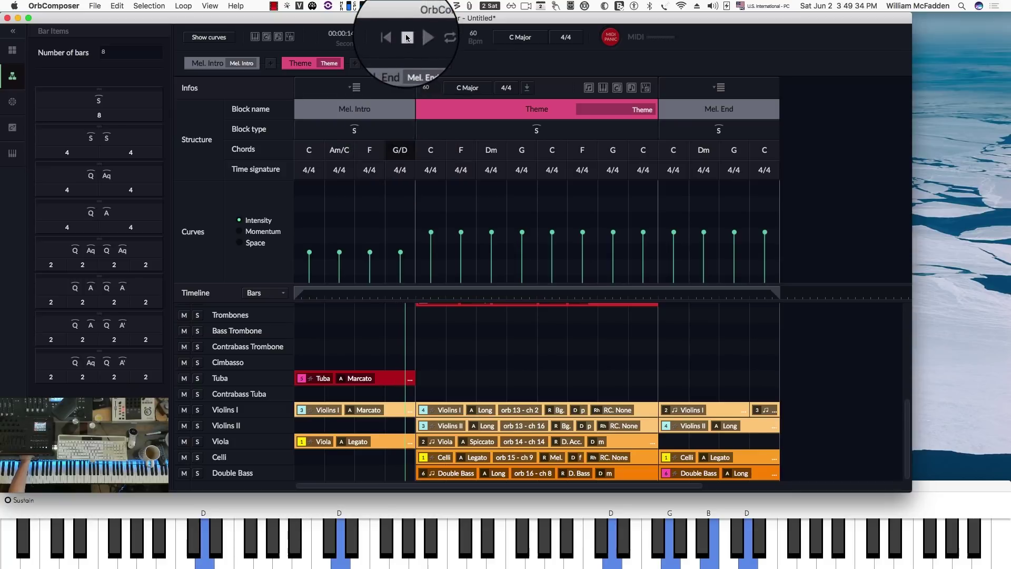
pyautogui.click(407, 37)
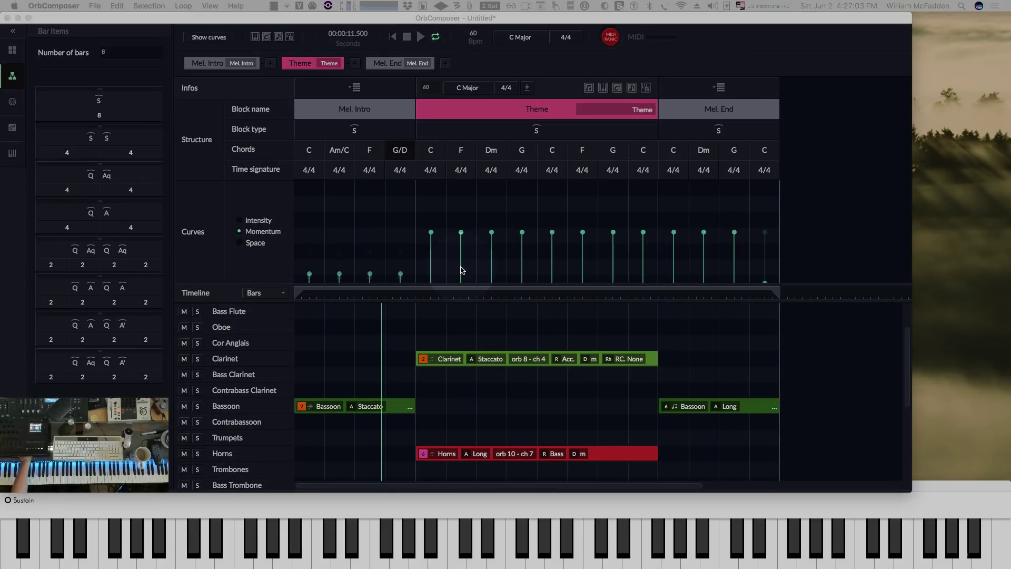
# Step: Shrink the playback range to end at the Mel. Intro bars and rewind to the start
pyautogui.moveTo(779, 294); pyautogui.dragTo(422, 294)
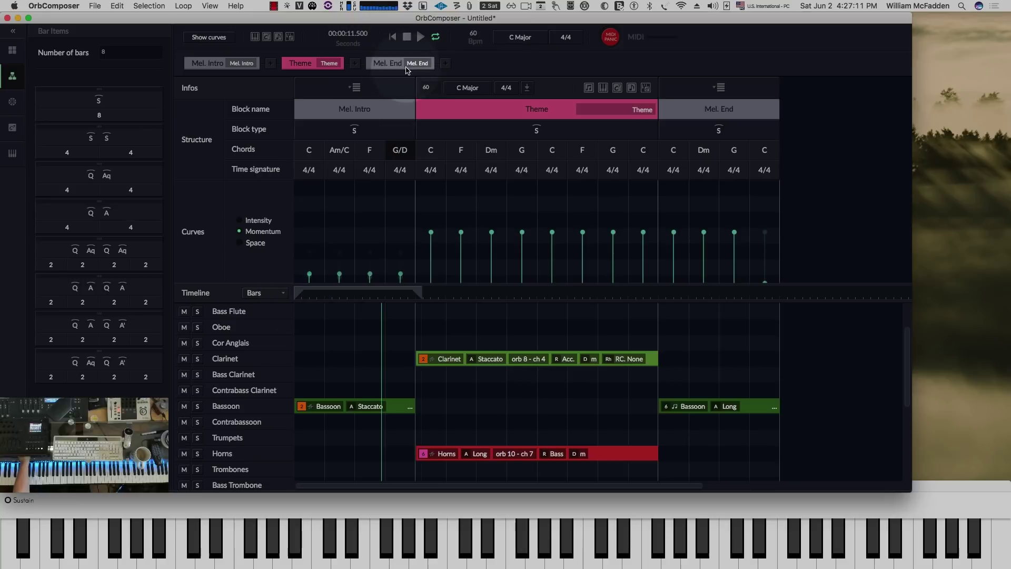
pyautogui.click(393, 37)
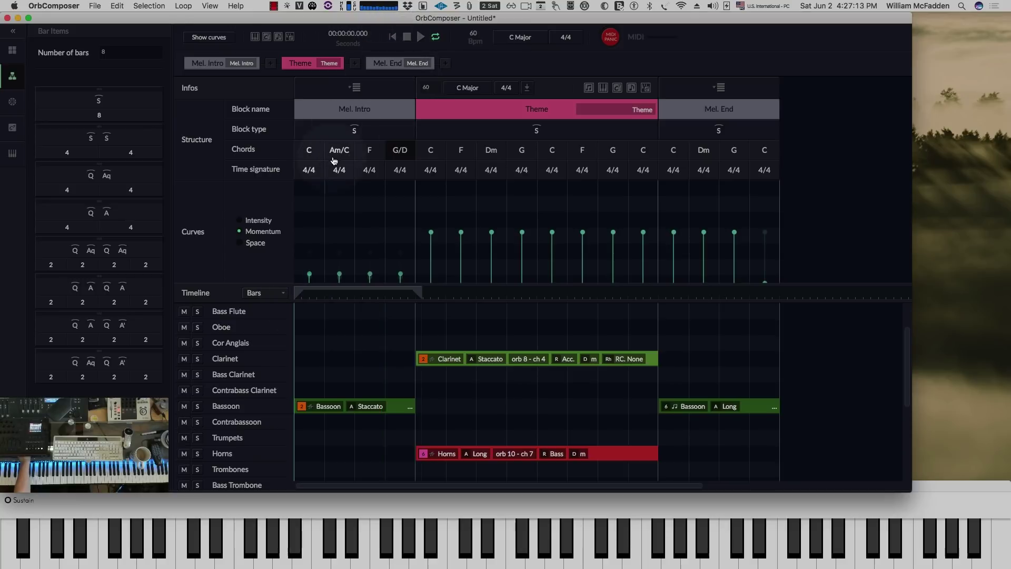
pyautogui.click(419, 293)
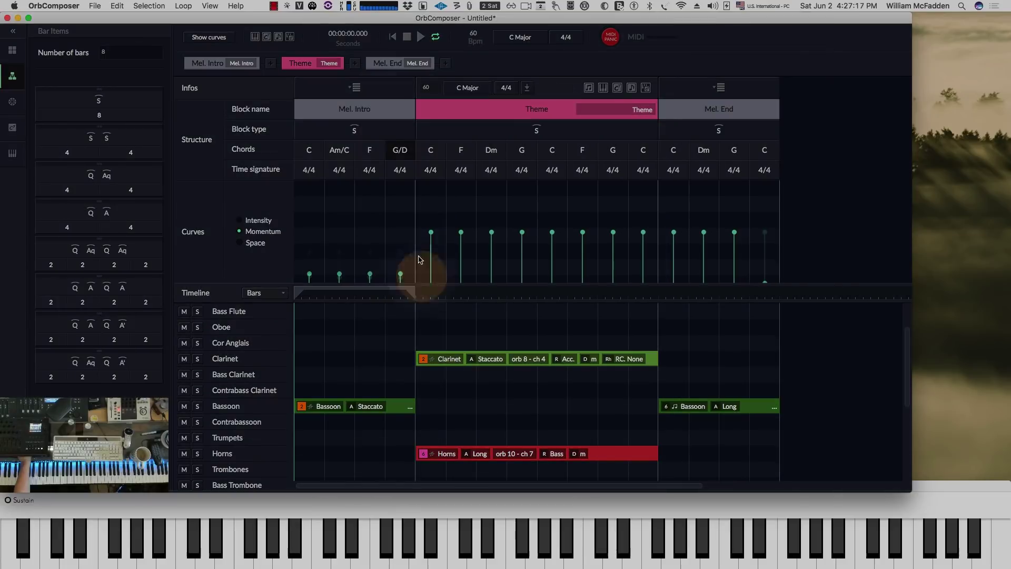
pyautogui.click(486, 105)
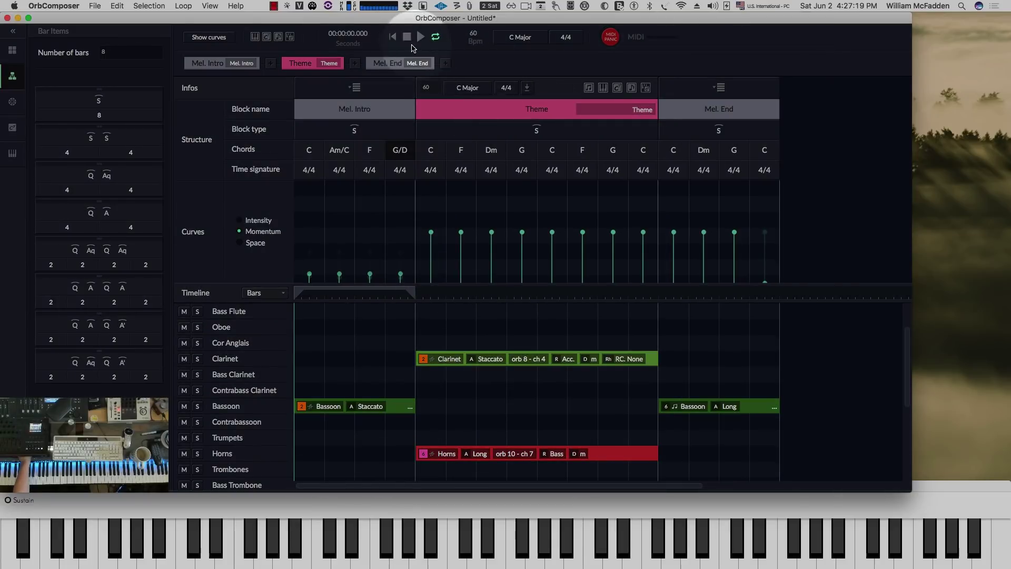
# Step: Play back just the intro, then stop playback
pyautogui.click(421, 37)
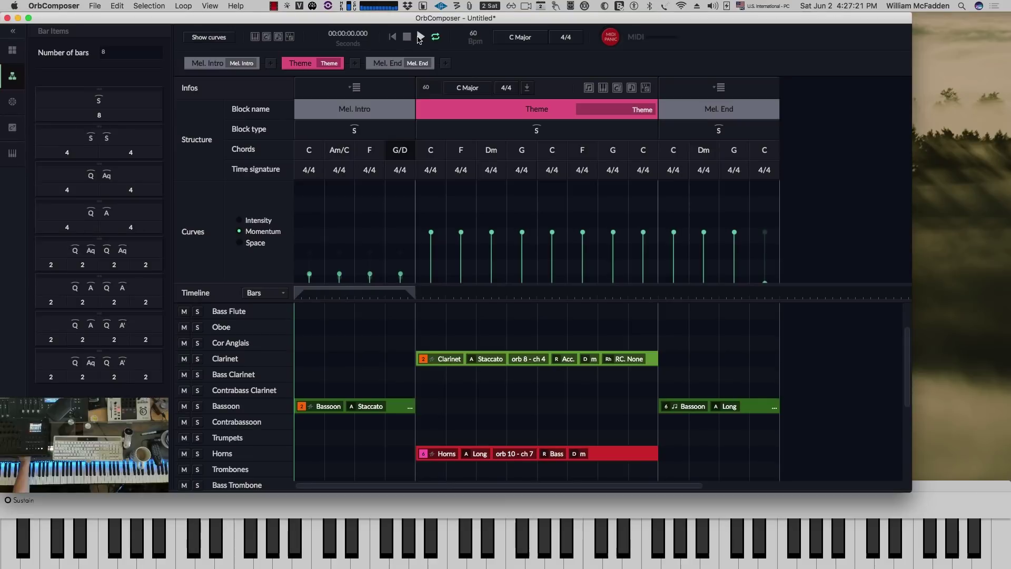
pyautogui.click(418, 37)
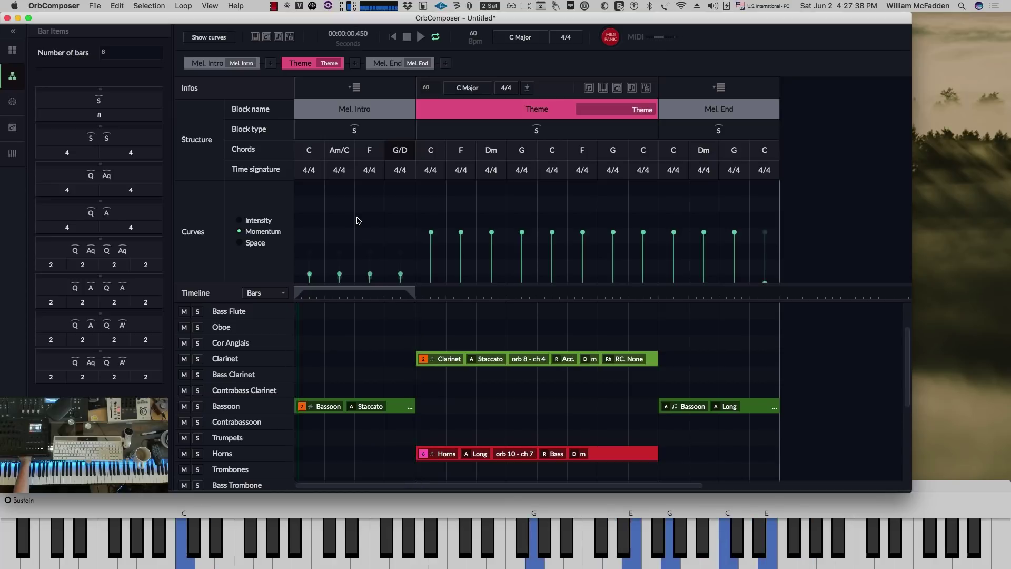
pyautogui.click(421, 37)
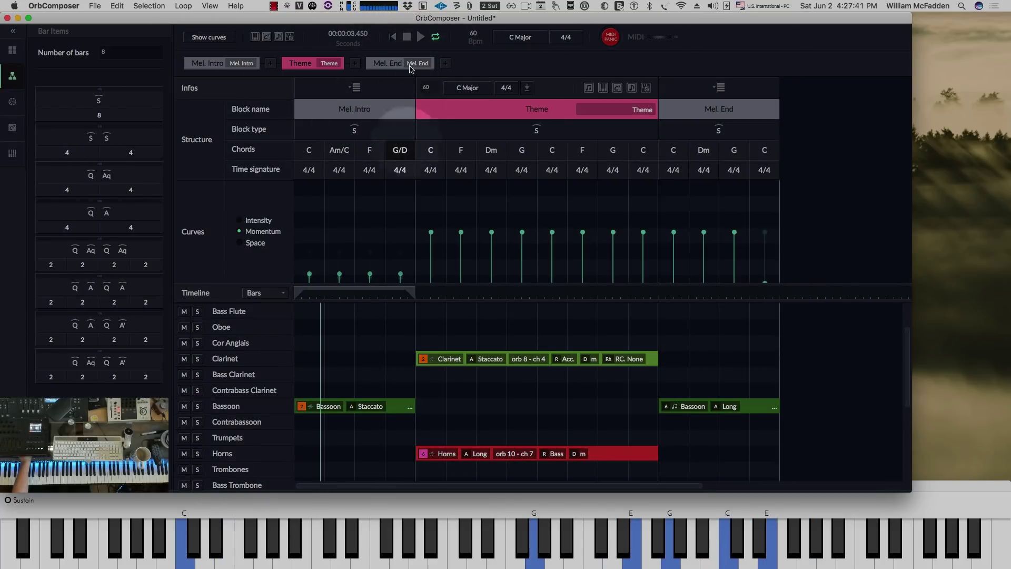
pyautogui.click(408, 36)
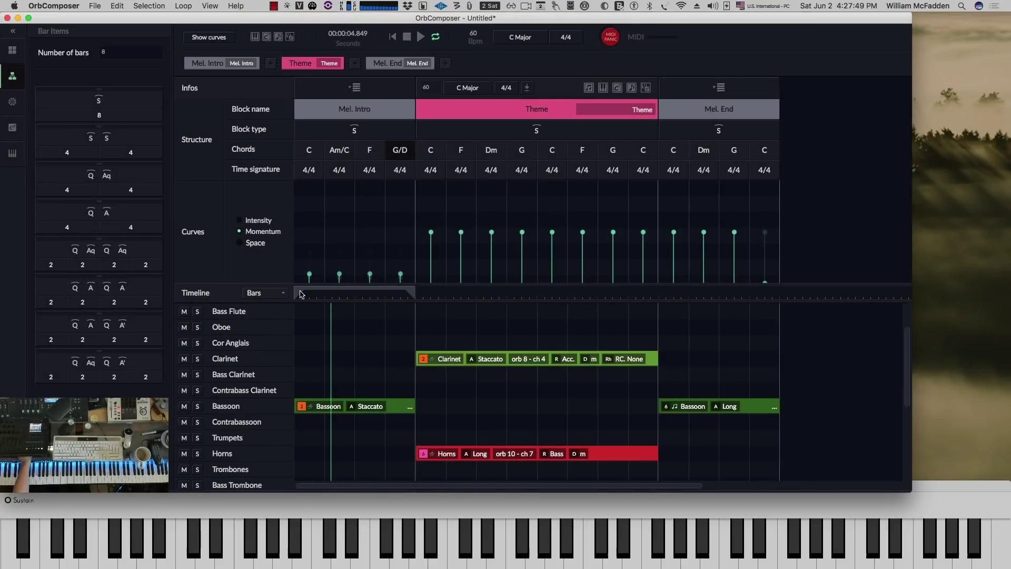
# Step: Zoom the block grid and timeline in horizontally with Cmd+= three times
pyautogui.scroll(-5, 355, 331)
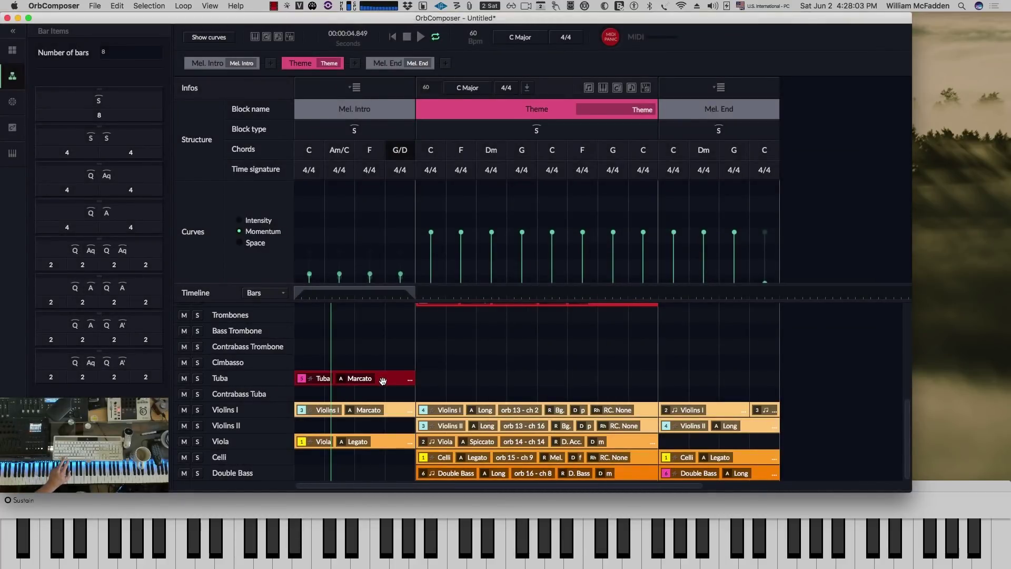
pyautogui.press('super+equal')
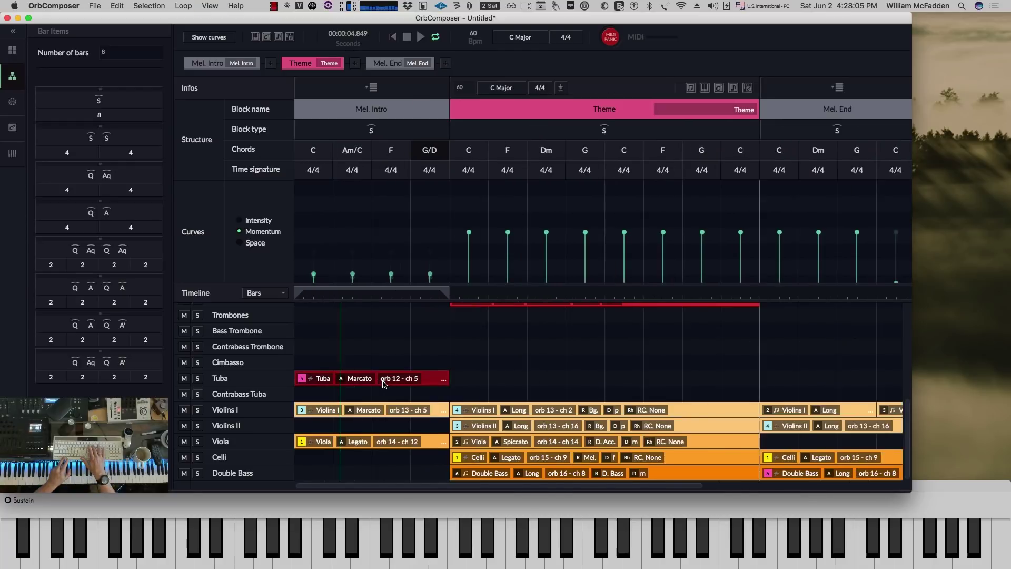
pyautogui.press('super+equal')
pyautogui.press('super+equal')
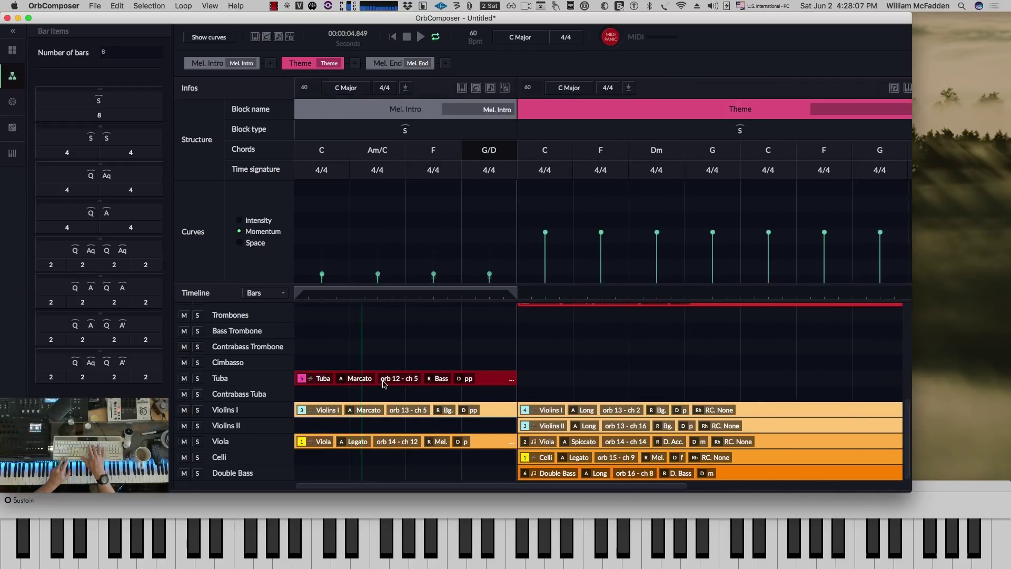
pyautogui.press('super+equal')
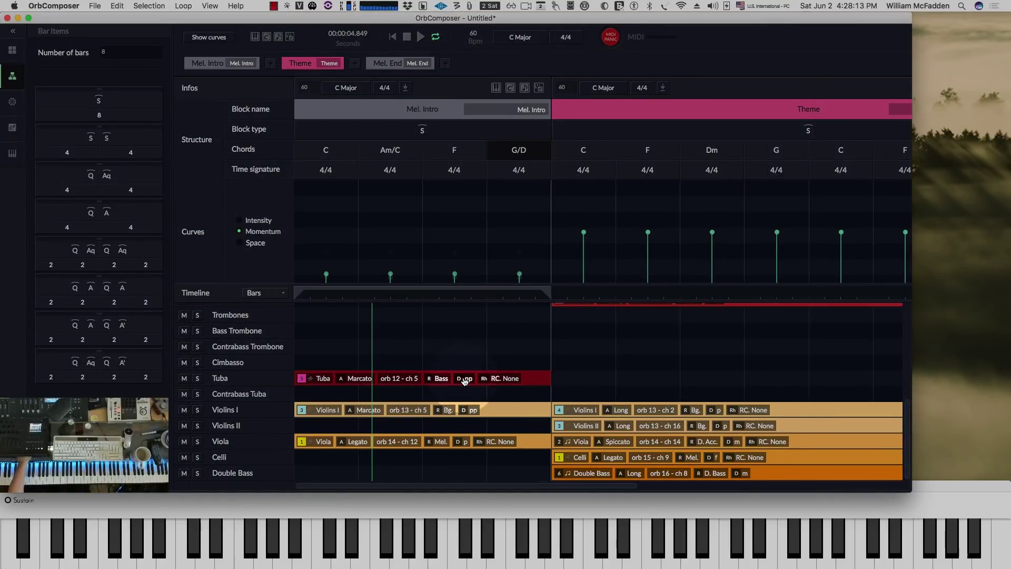
pyautogui.click(464, 379)
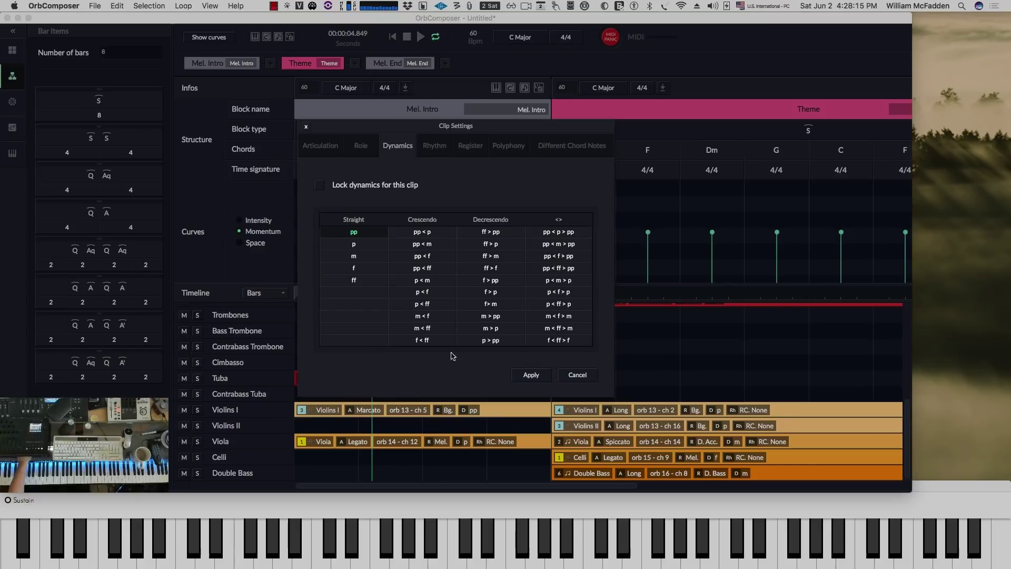
pyautogui.click(527, 376)
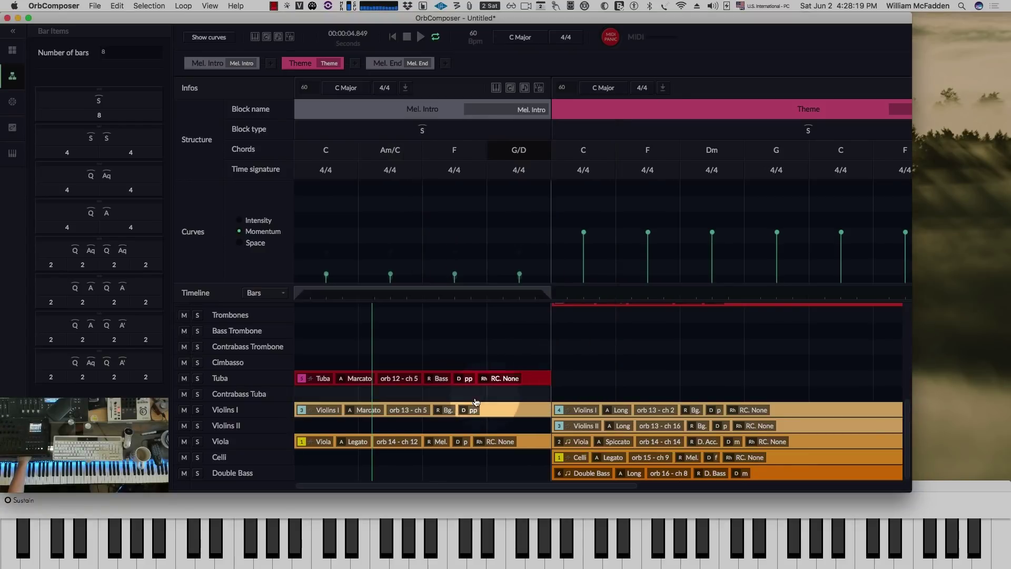
pyautogui.click(448, 410)
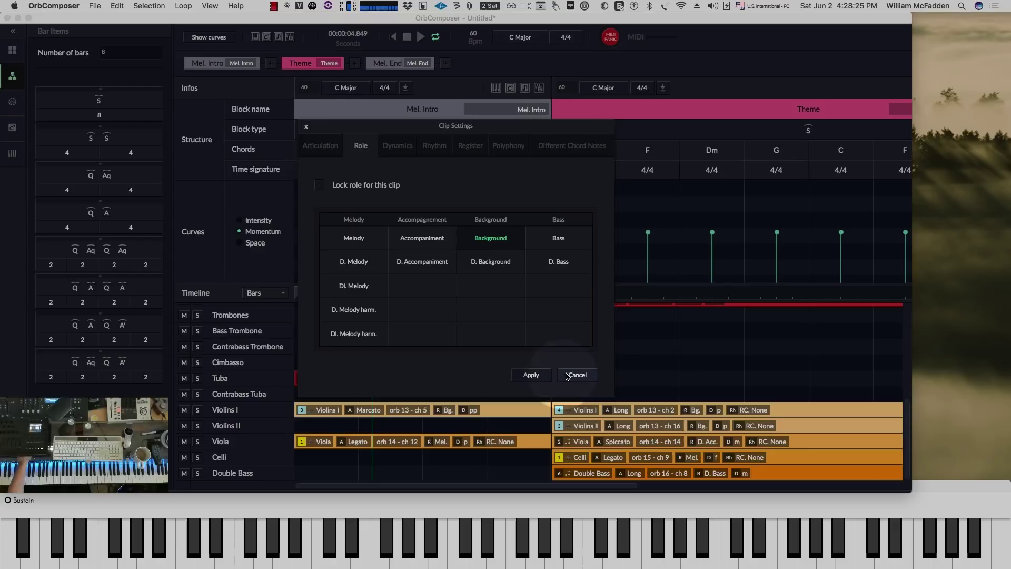
pyautogui.click(392, 147)
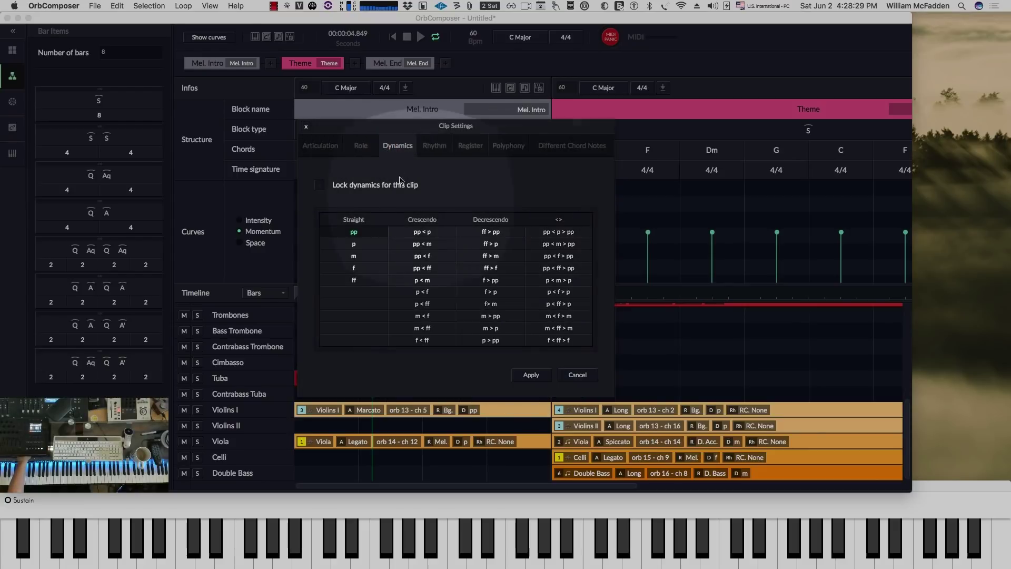
pyautogui.click(366, 148)
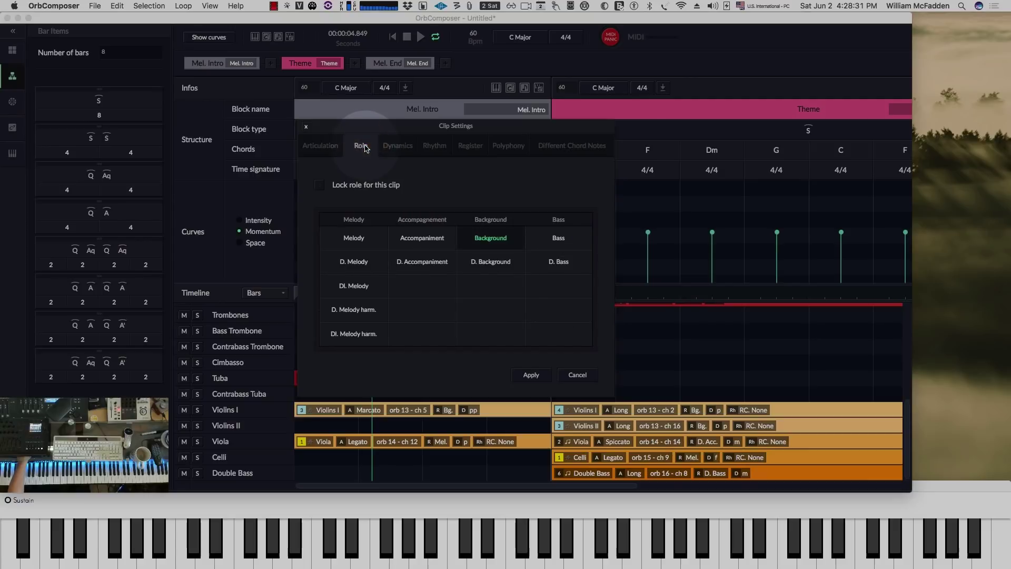
pyautogui.click(437, 147)
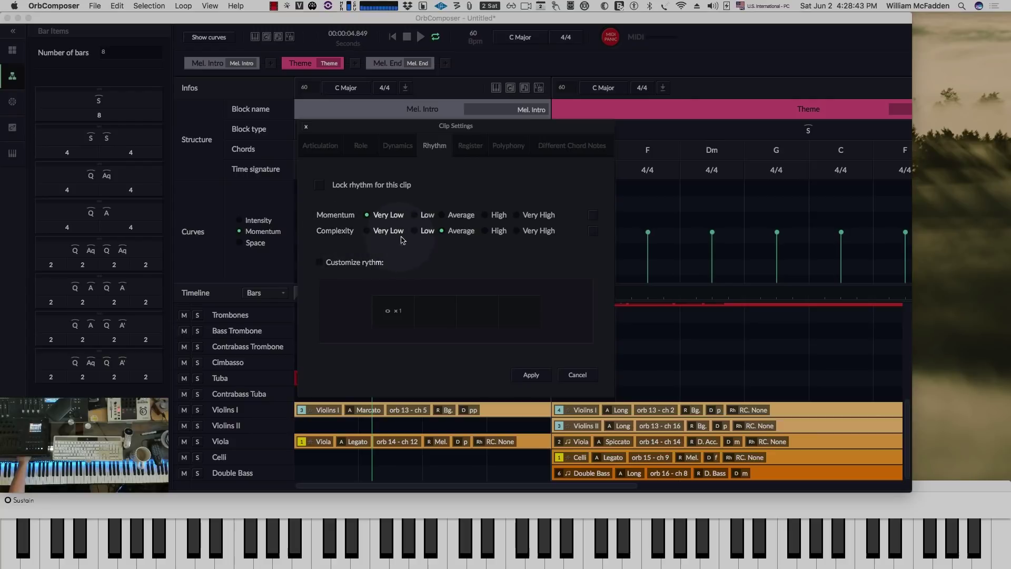
pyautogui.click(474, 149)
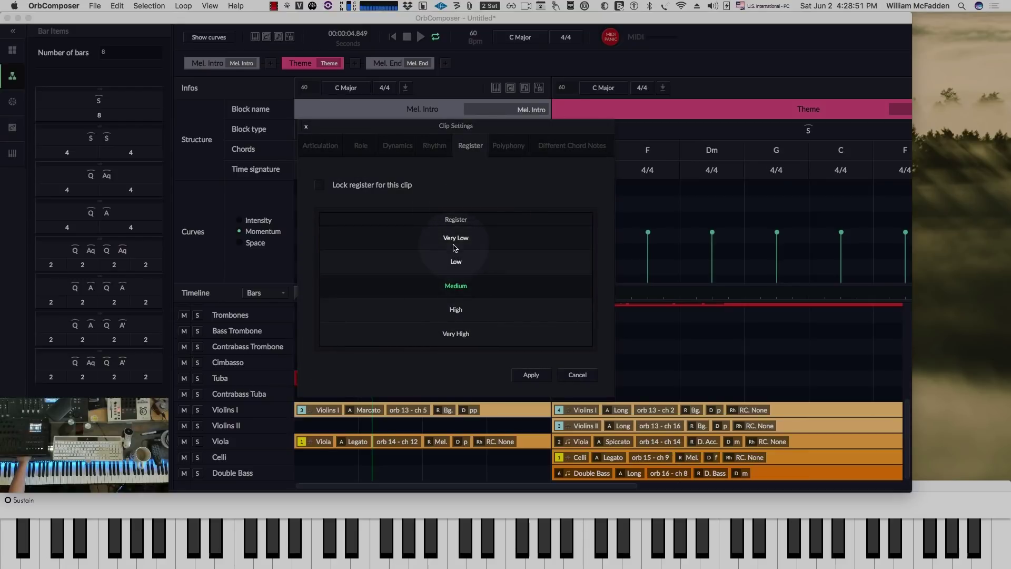
pyautogui.click(511, 155)
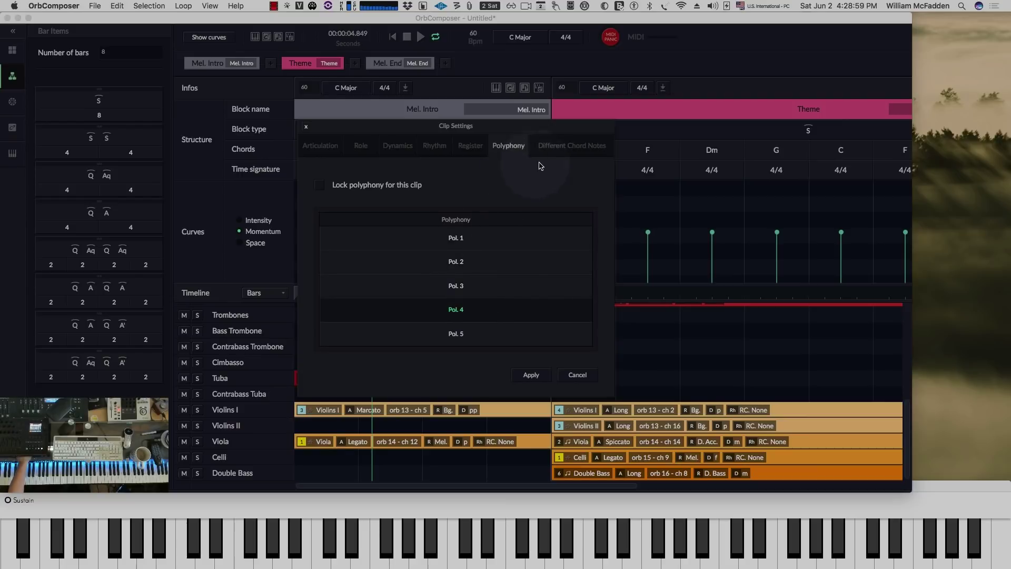
pyautogui.click(562, 149)
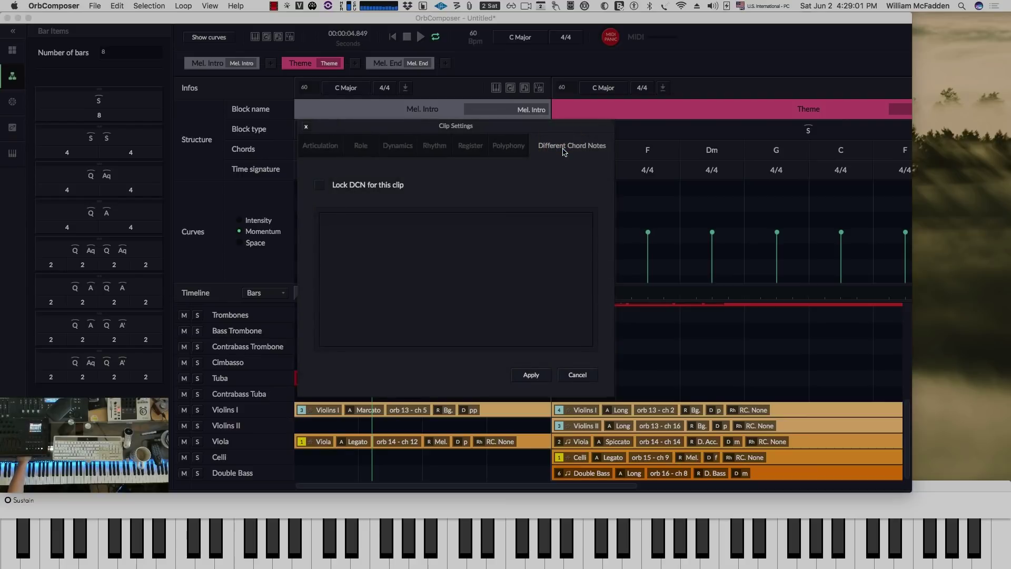
pyautogui.click(577, 375)
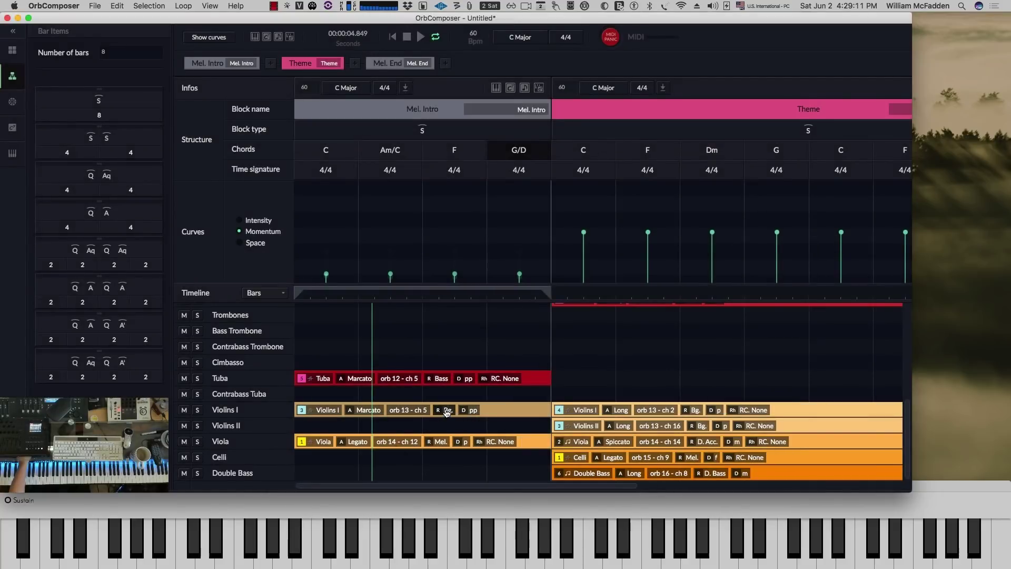
pyautogui.click(445, 410)
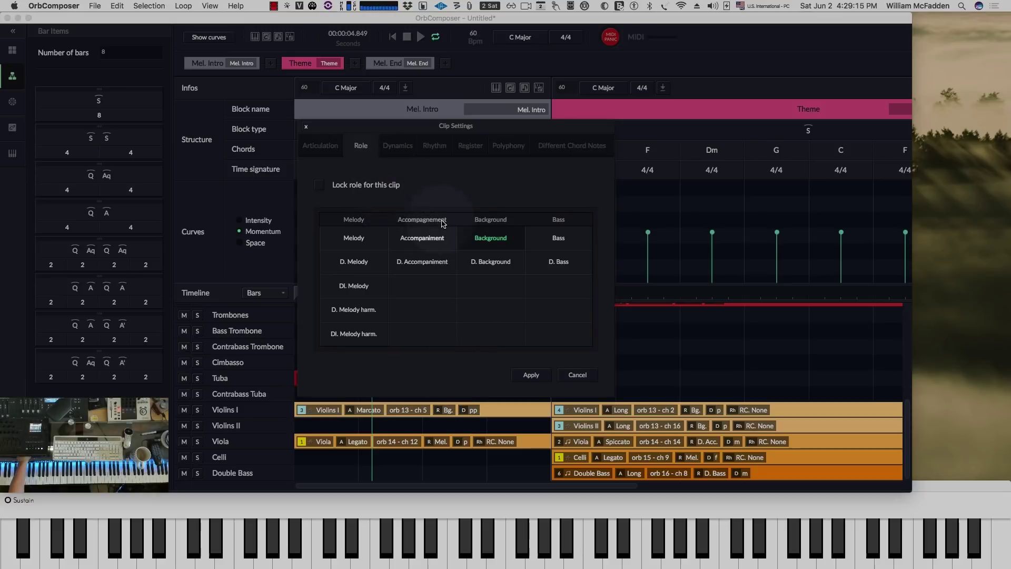
pyautogui.click(395, 151)
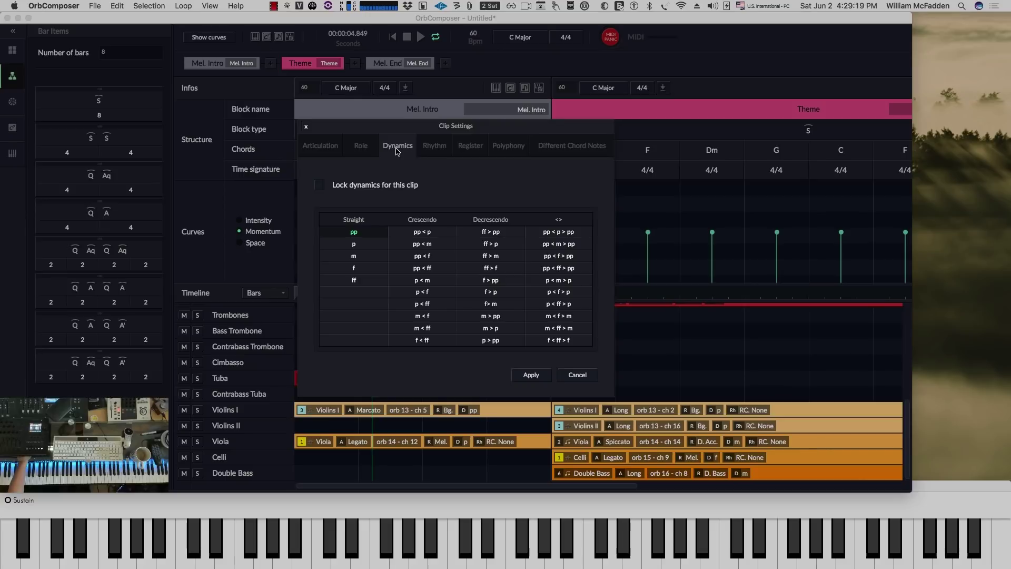
pyautogui.click(429, 148)
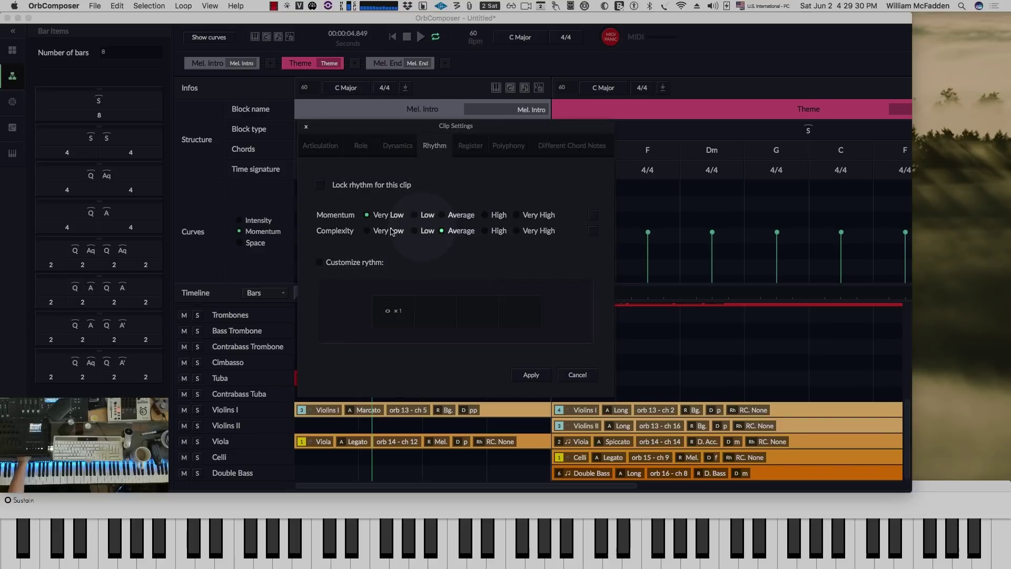
pyautogui.click(473, 147)
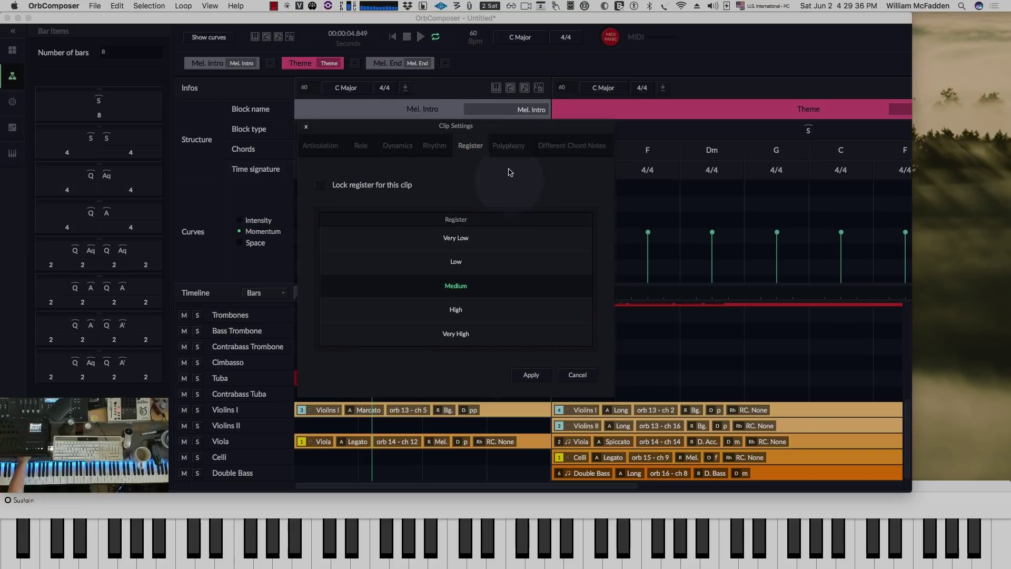
pyautogui.click(509, 147)
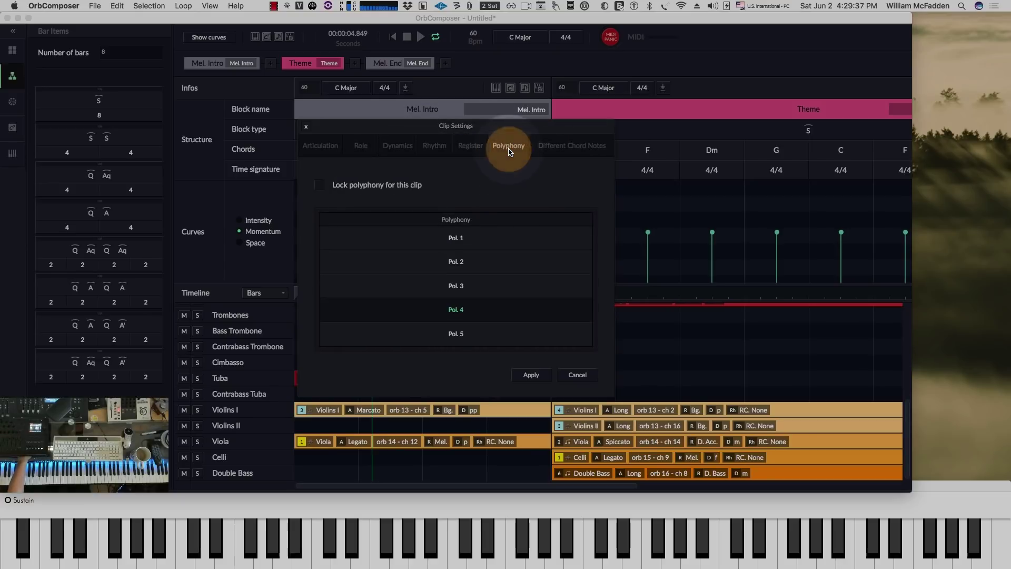
pyautogui.click(578, 376)
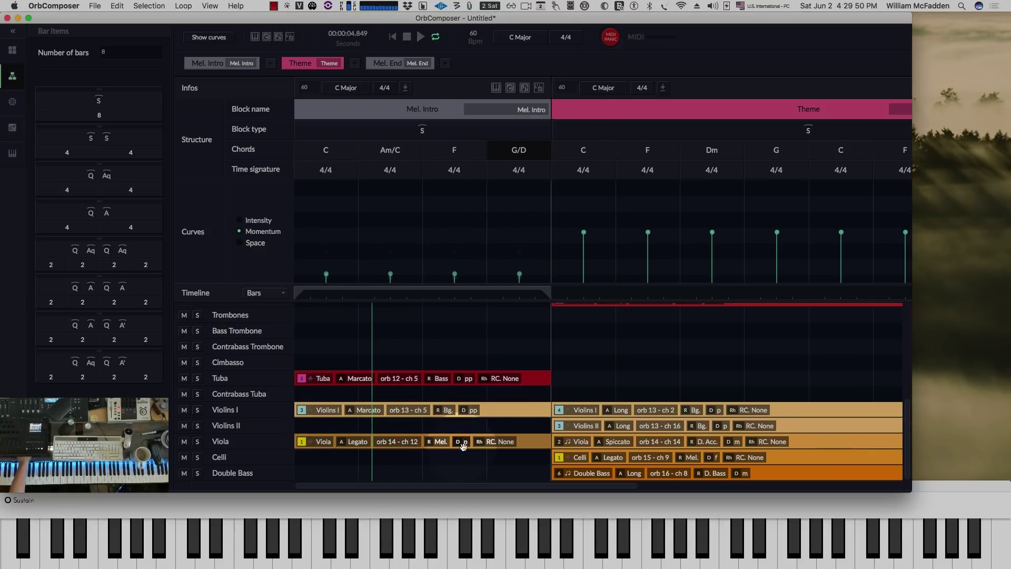
# Step: Keep Melody as the Viola clip's role and review its dynamics and rhythm options
pyautogui.click(492, 446)
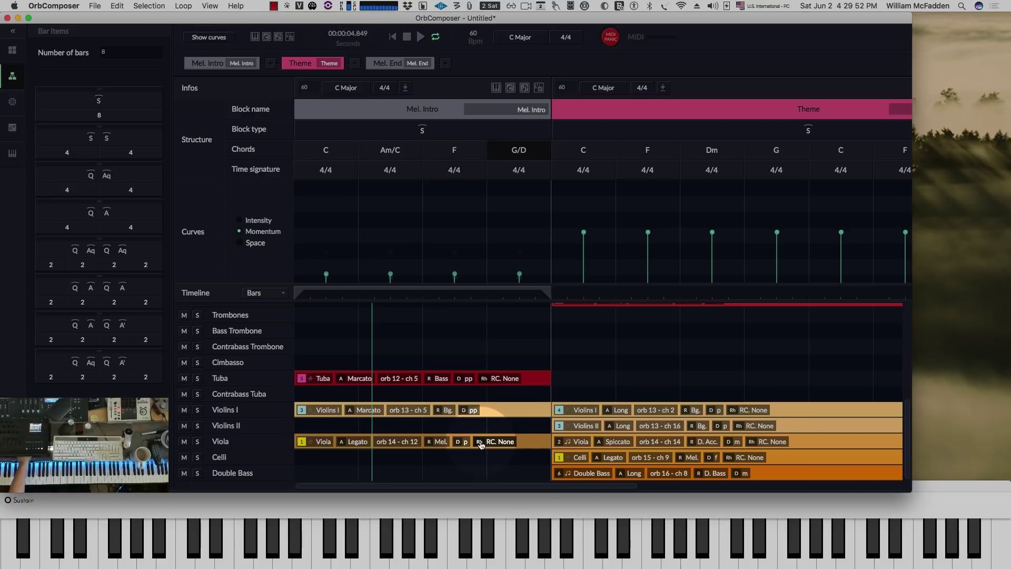
pyautogui.click(433, 442)
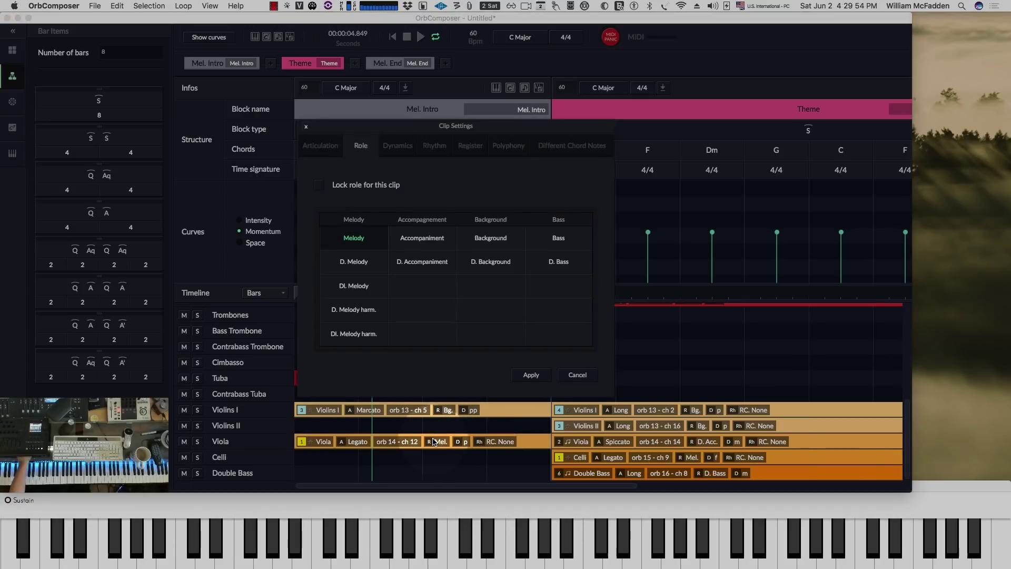
pyautogui.click(350, 241)
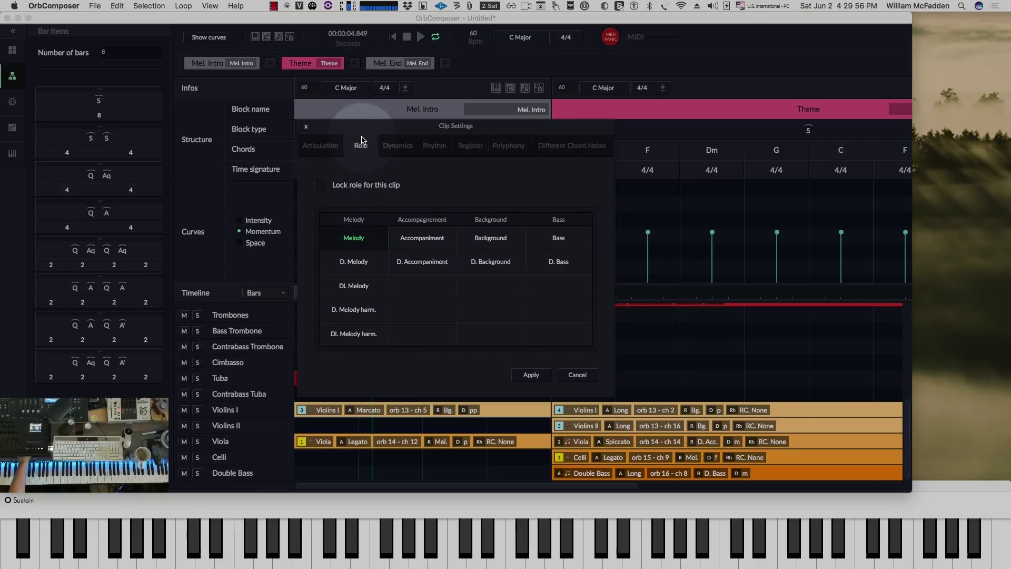
pyautogui.click(390, 148)
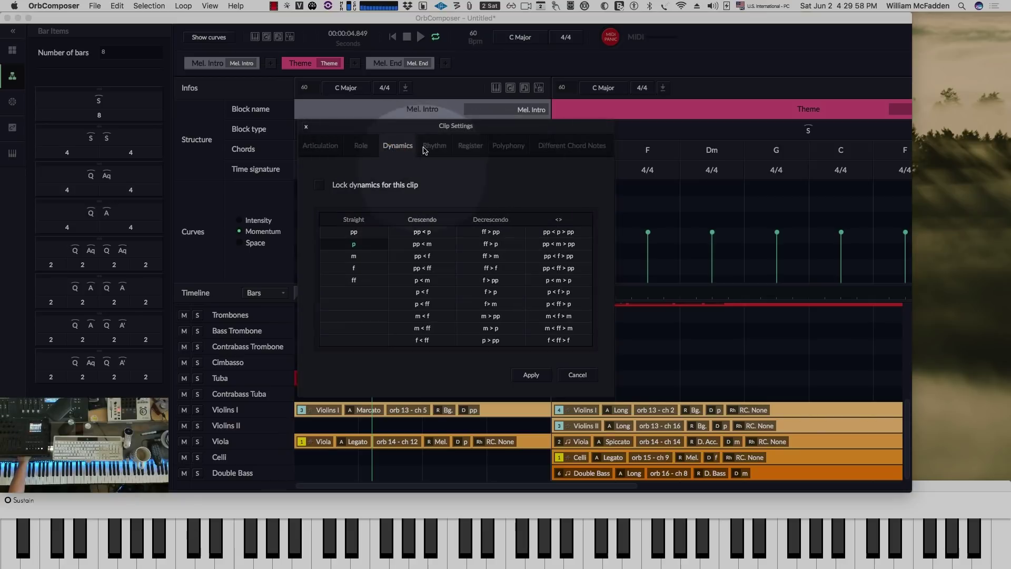
pyautogui.click(441, 148)
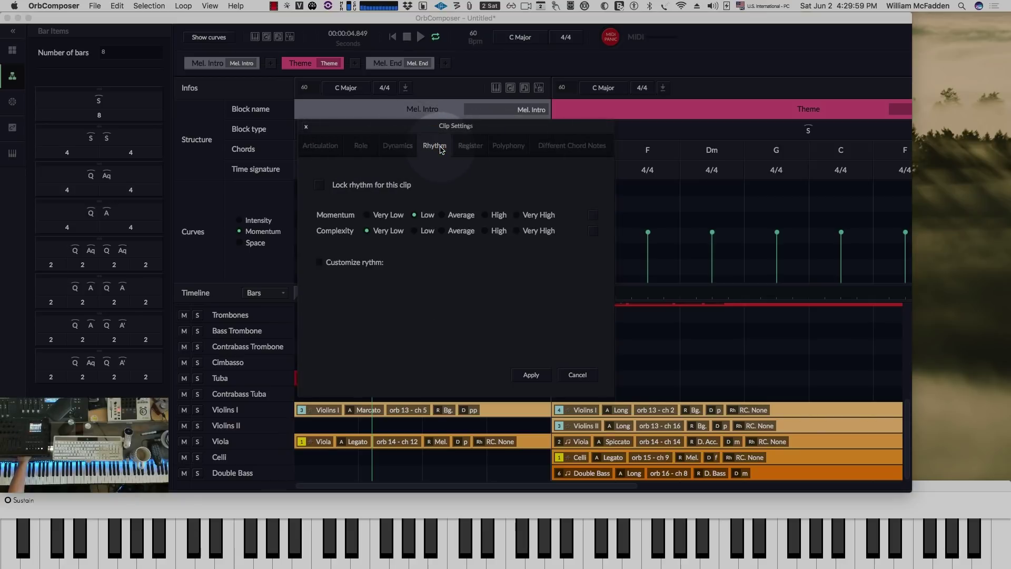
pyautogui.click(382, 218)
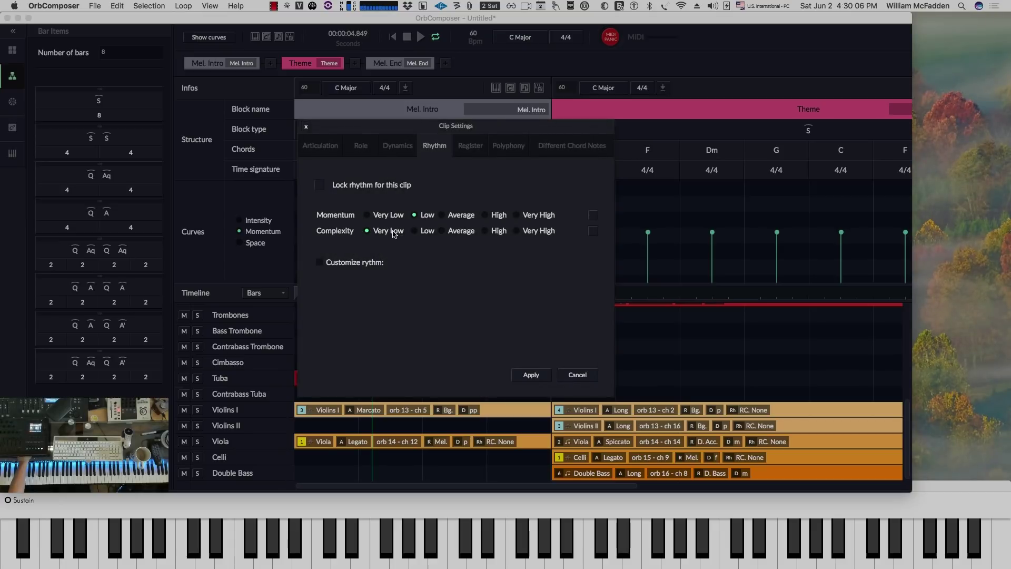
# Step: Review the Viola clip's register, polyphony and Different Chord Notes settings, then cancel without applying
pyautogui.click(474, 146)
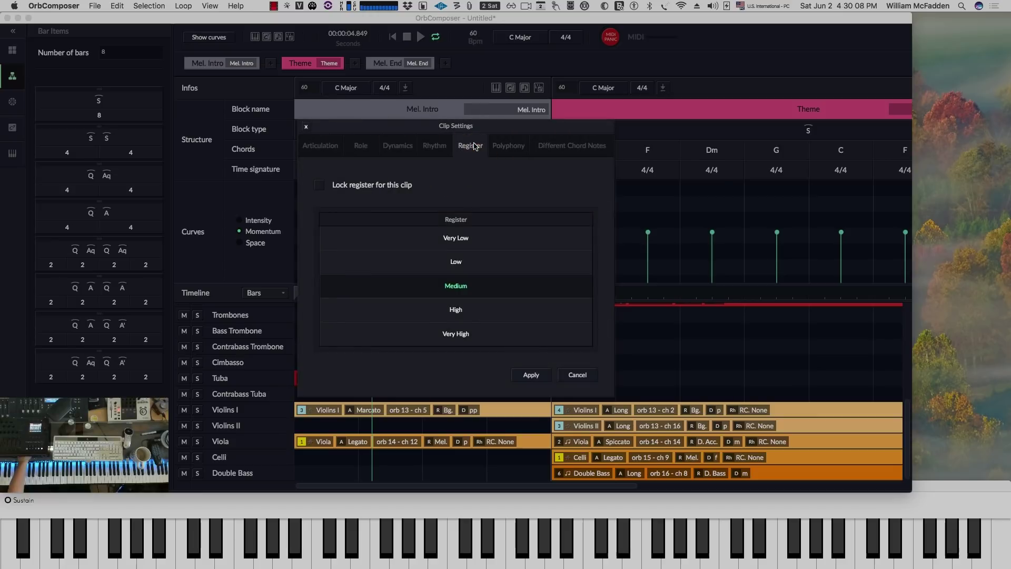
pyautogui.click(505, 147)
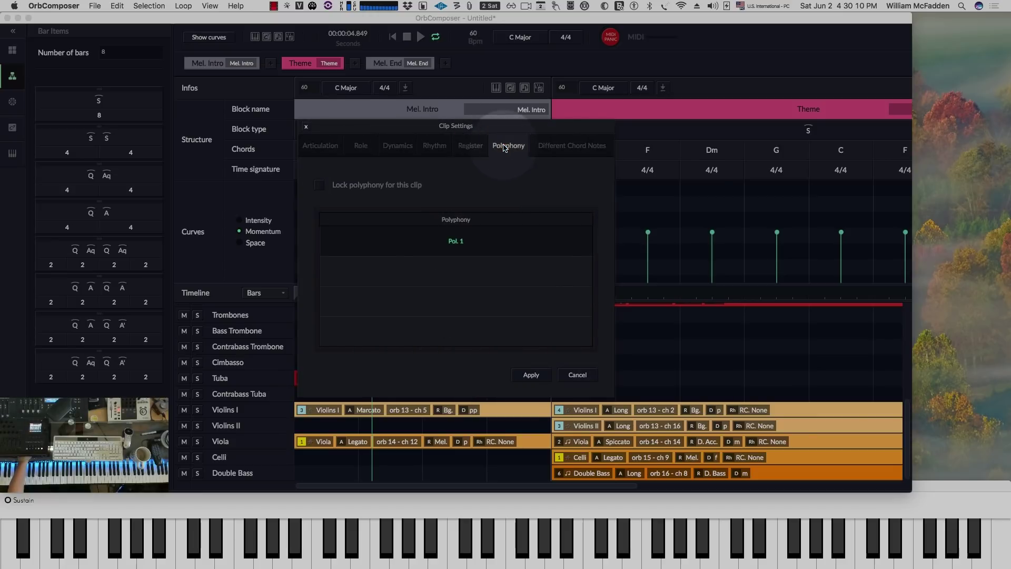
pyautogui.click(416, 253)
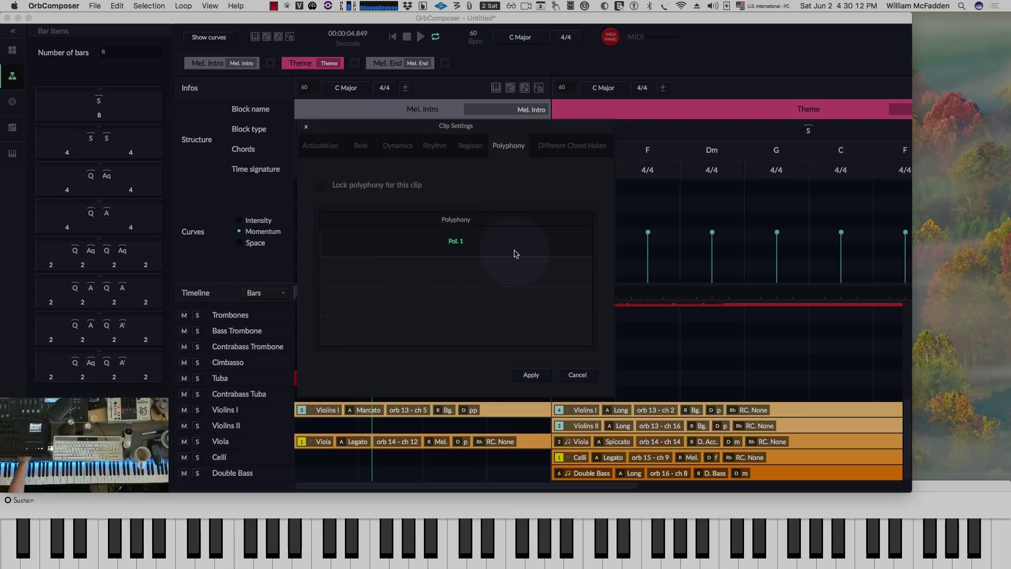
pyautogui.click(559, 152)
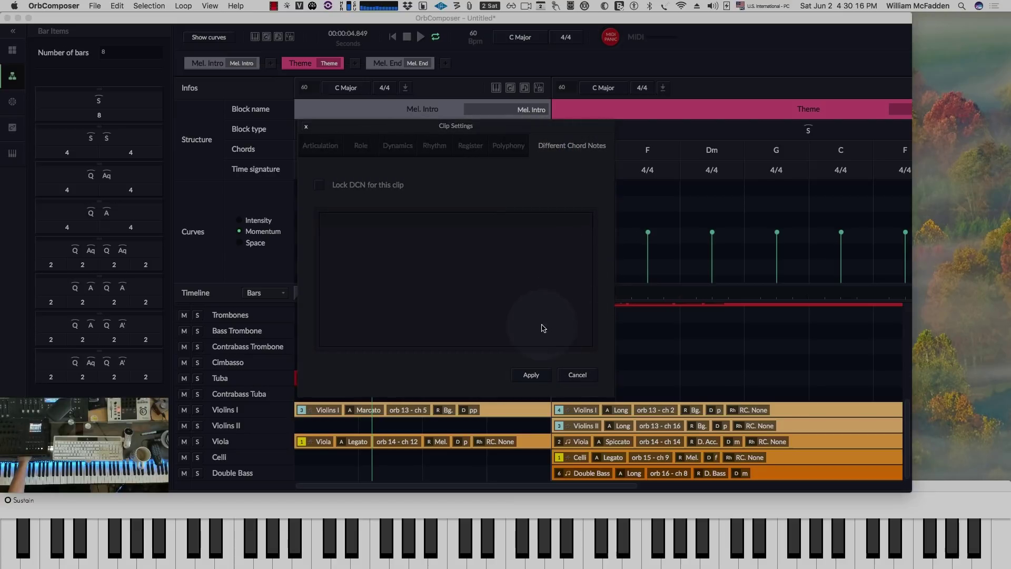
pyautogui.click(578, 375)
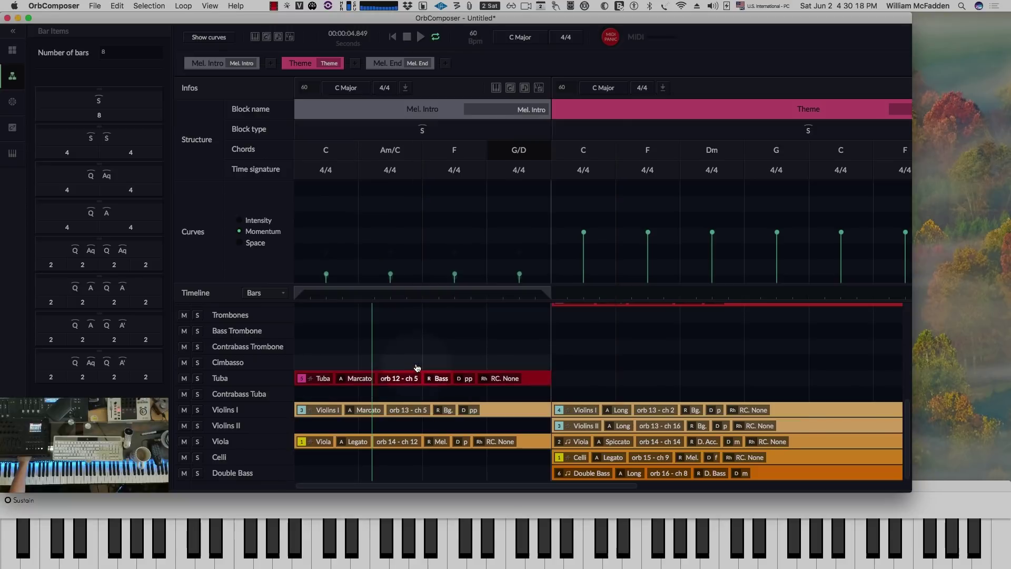
pyautogui.scroll(5, 402, 354)
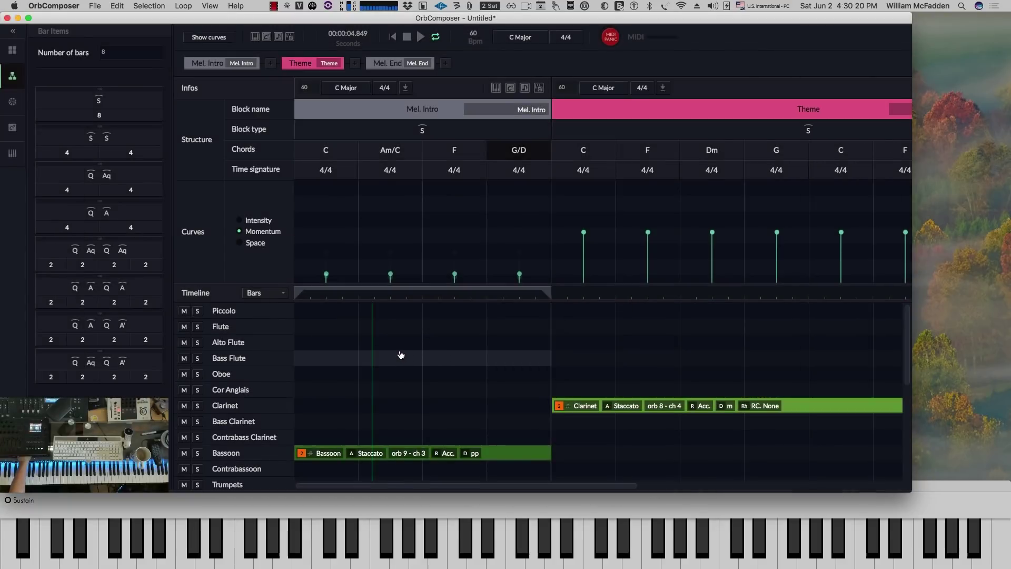
pyautogui.scroll(-5, 401, 354)
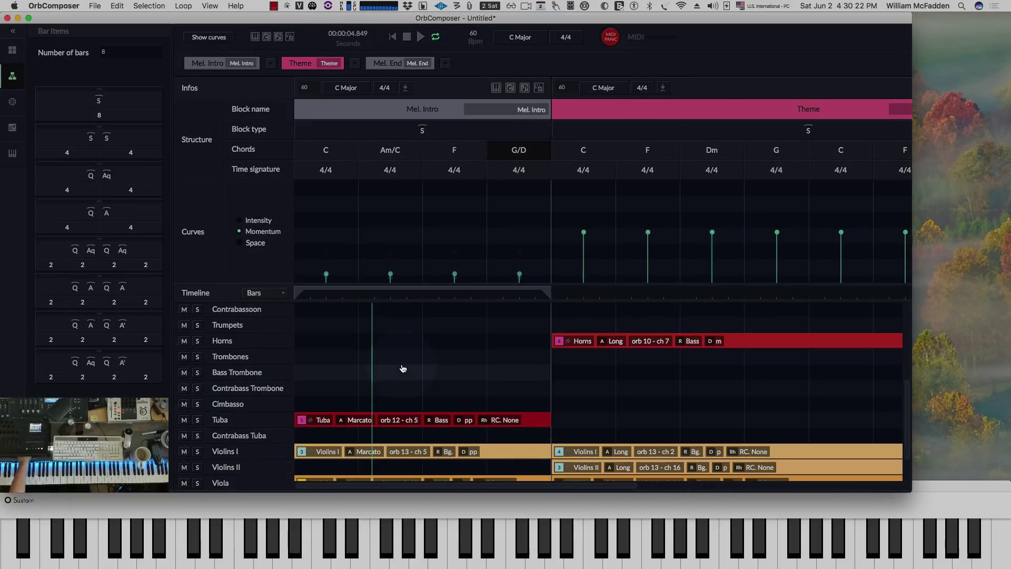
pyautogui.scroll(5, 630, 347)
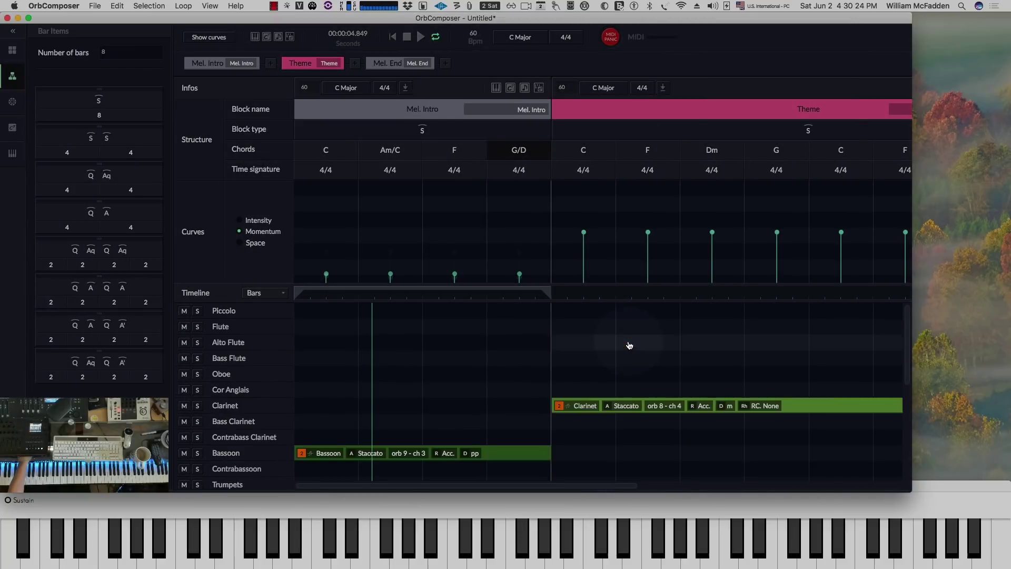
pyautogui.scroll(-5, 628, 349)
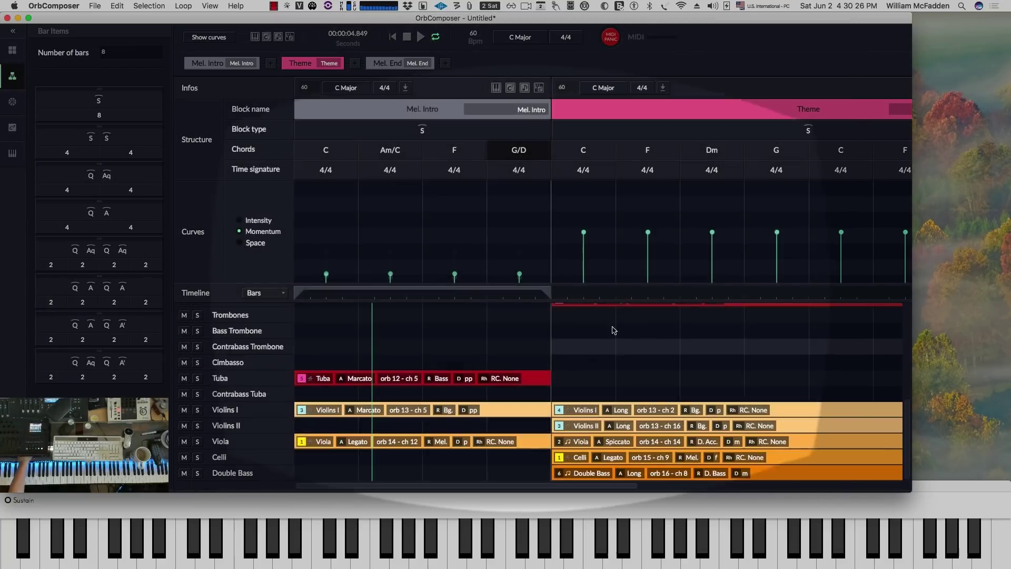
pyautogui.click(441, 107)
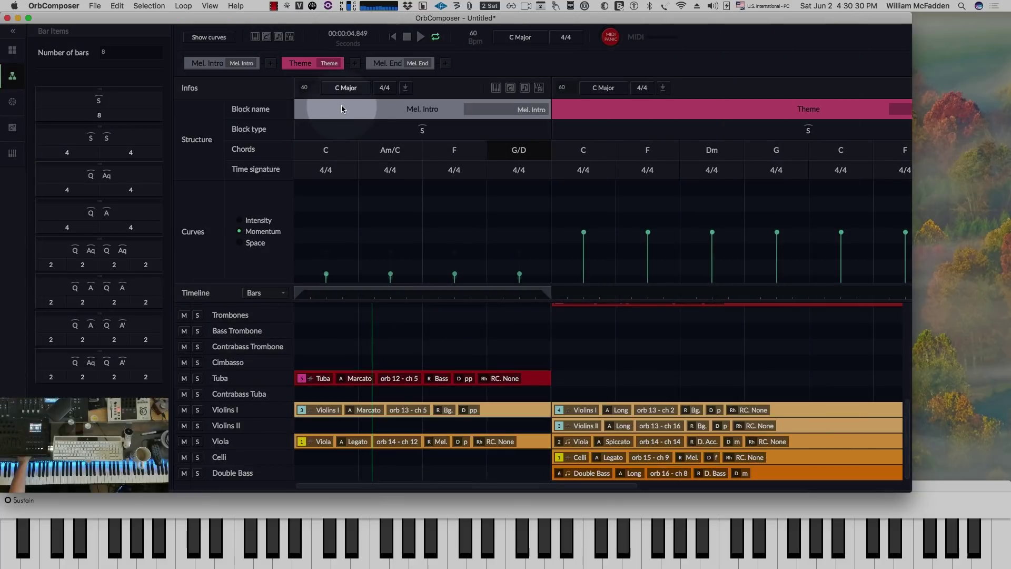
pyautogui.click(356, 106)
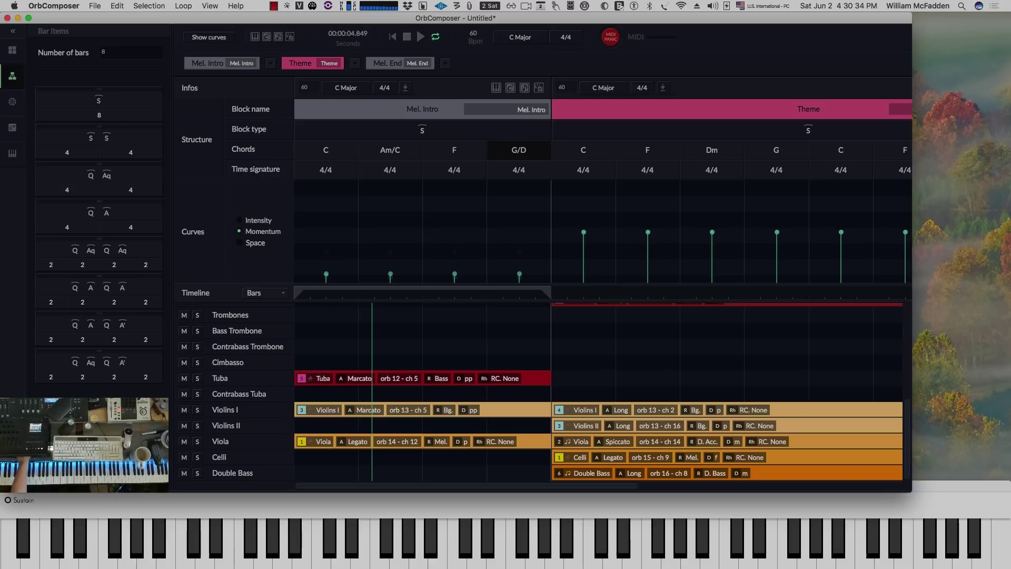
pyautogui.click(395, 151)
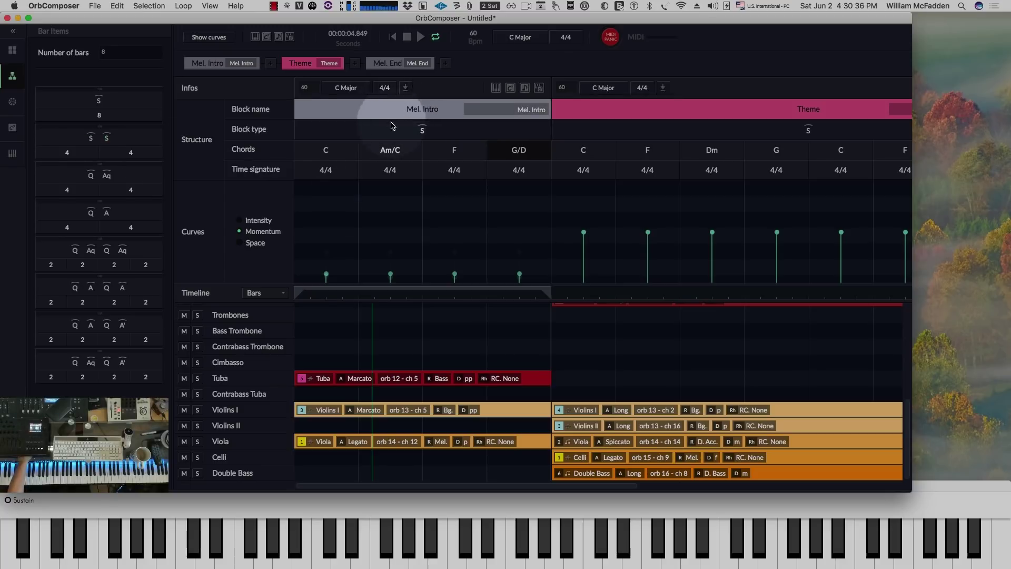
# Step: Show the Intensity curve and reshape the intro points into a ramp peaking on the G/D bar
pyautogui.click(510, 160)
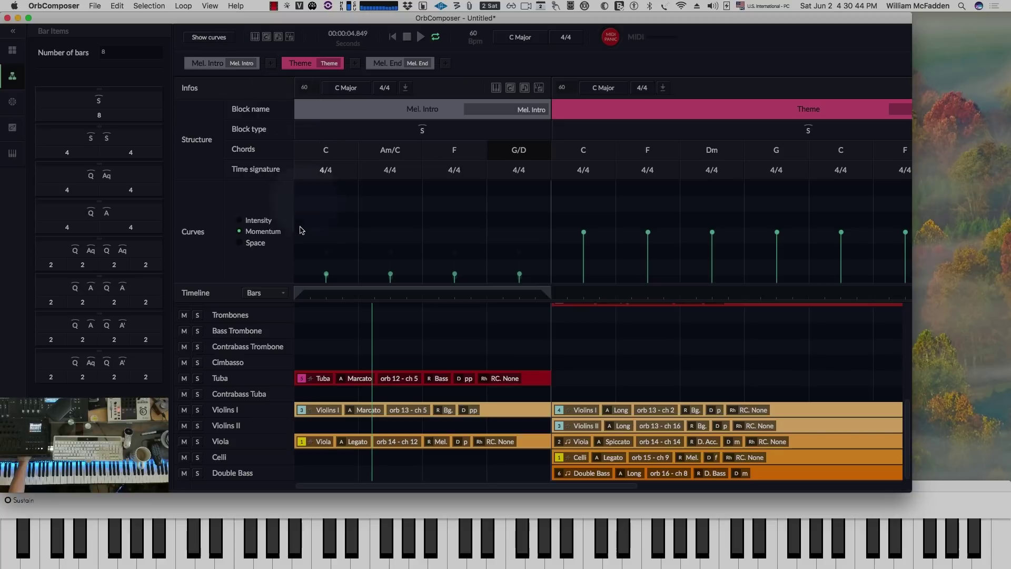
pyautogui.click(261, 221)
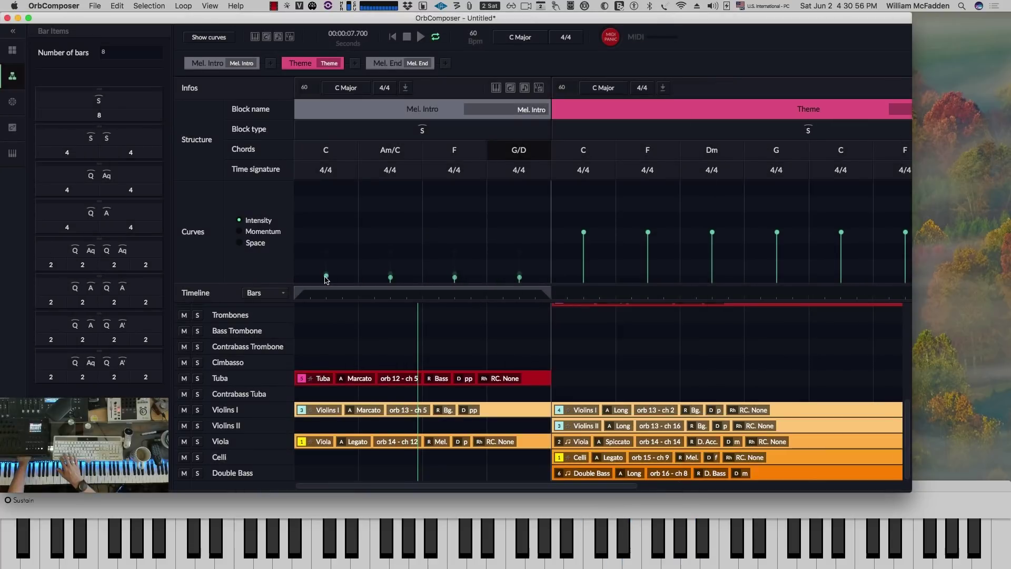
pyautogui.moveTo(325, 276)
pyautogui.mouseDown()
pyautogui.moveTo(328, 200)
pyautogui.moveTo(327, 248)
pyautogui.moveTo(327, 223)
pyautogui.mouseUp()
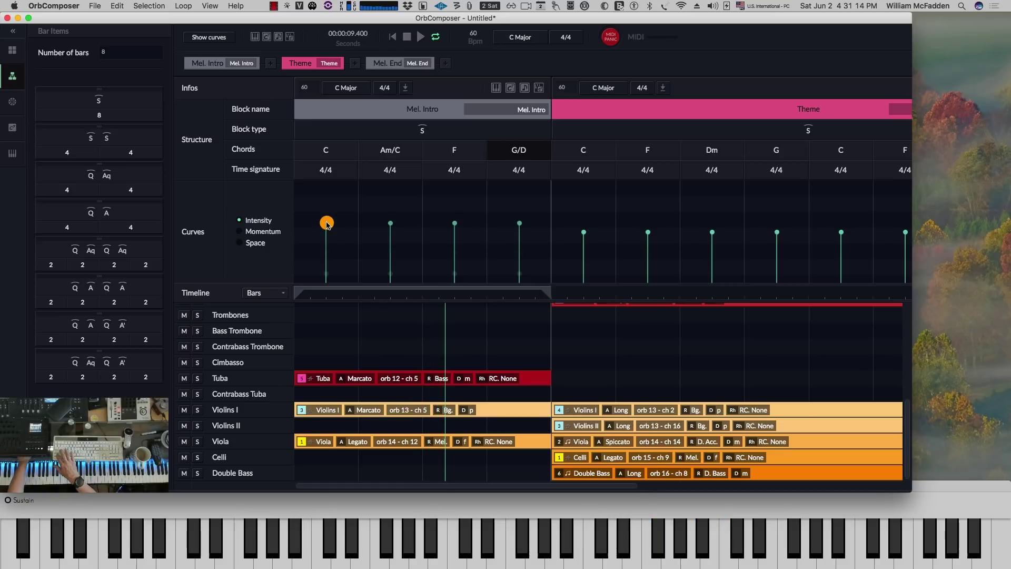
pyautogui.moveTo(326, 225); pyautogui.dragTo(326, 272)
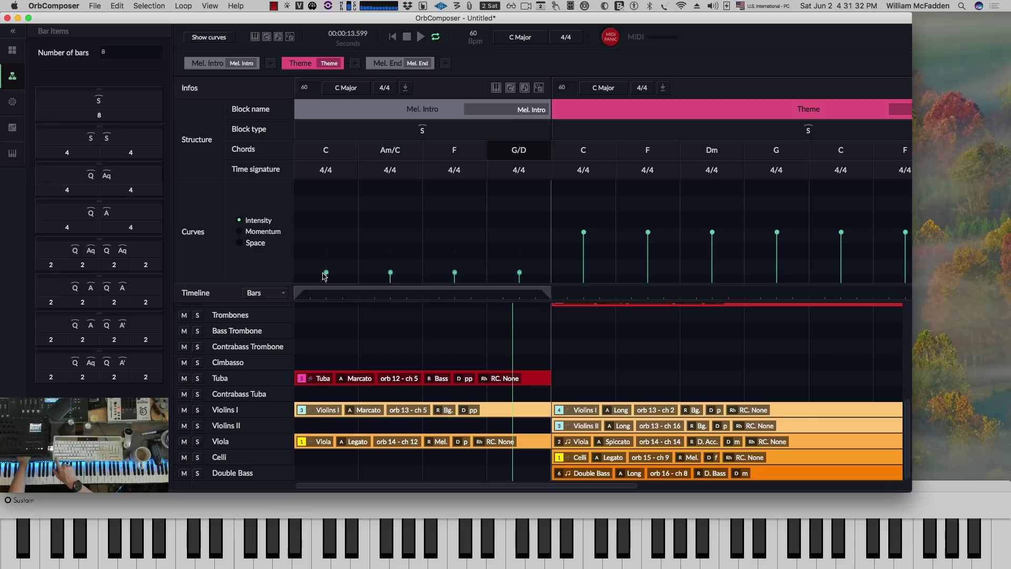
pyautogui.moveTo(341, 272)
pyautogui.mouseDown()
pyautogui.moveTo(431, 249)
pyautogui.moveTo(524, 212)
pyautogui.mouseUp()
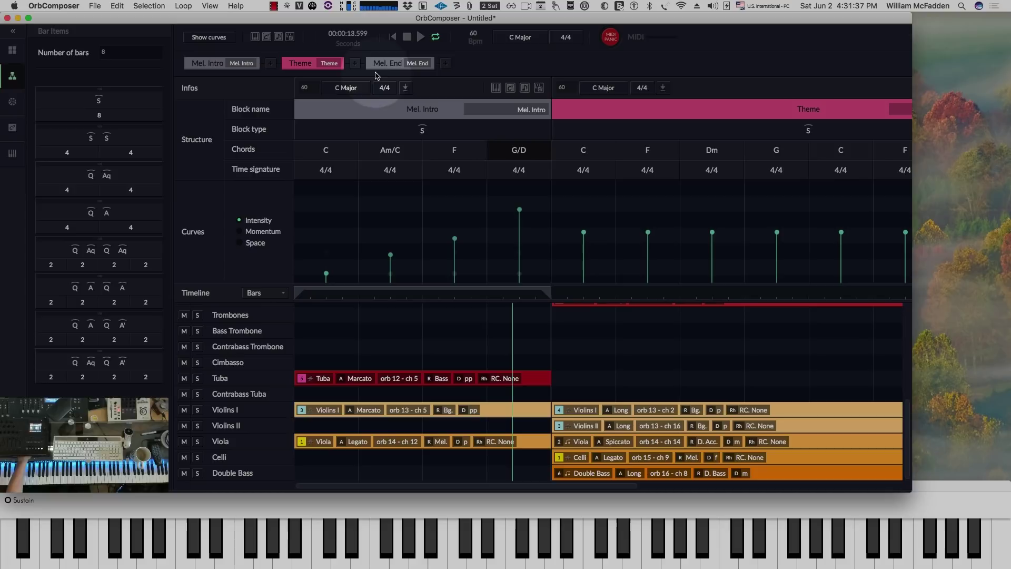
pyautogui.click(406, 36)
pyautogui.click(420, 37)
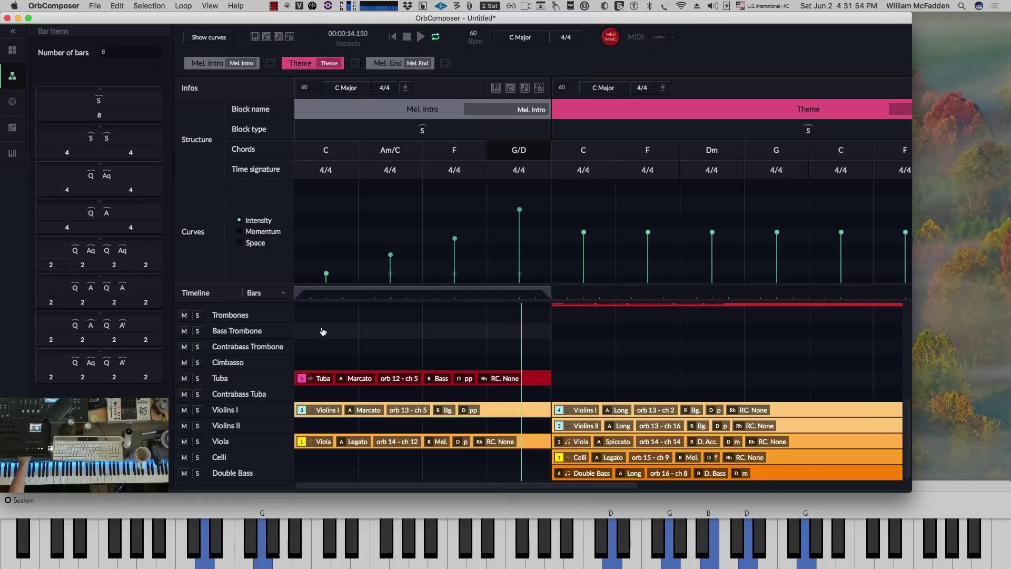
pyautogui.press('space')
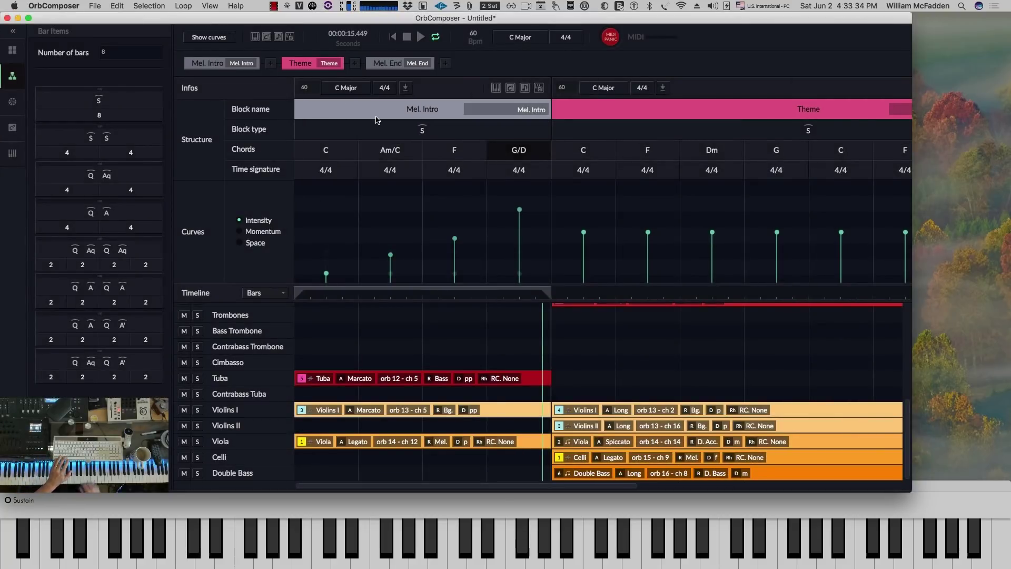
# Step: Zoom the timeline in, then out, and scroll until the Intro, Theme and End blocks show together
pyautogui.press('super+plus')
pyautogui.press('super+plus')
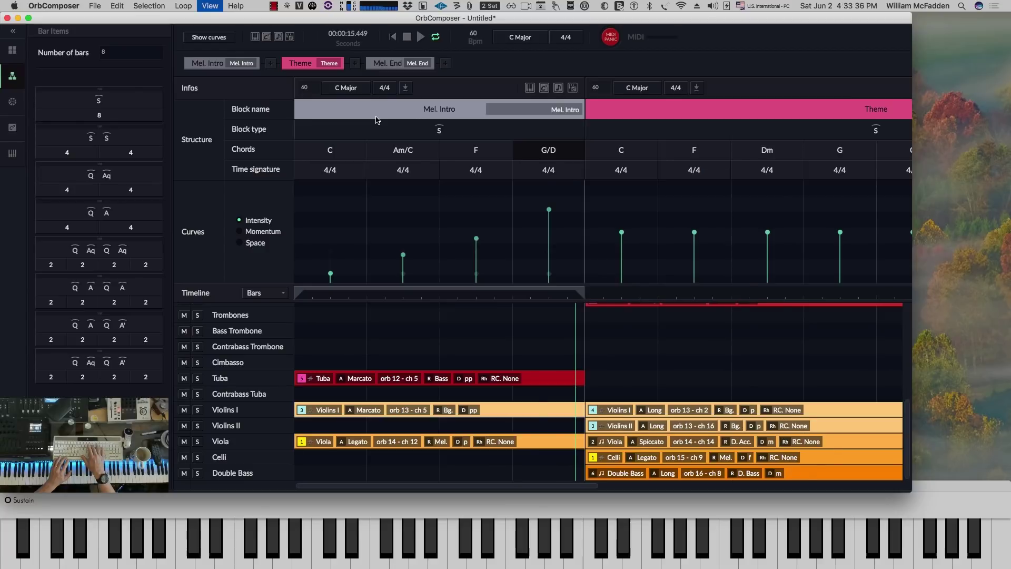
pyautogui.press('super+plus')
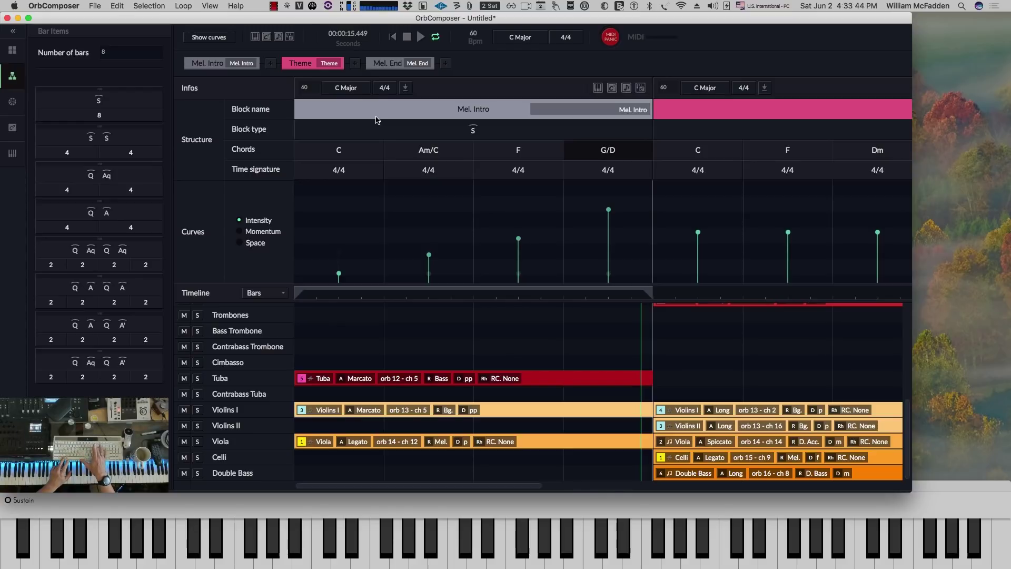
pyautogui.press('super+minus')
pyautogui.press('super+minus')
pyautogui.press('super+minus')
pyautogui.press('super+minus')
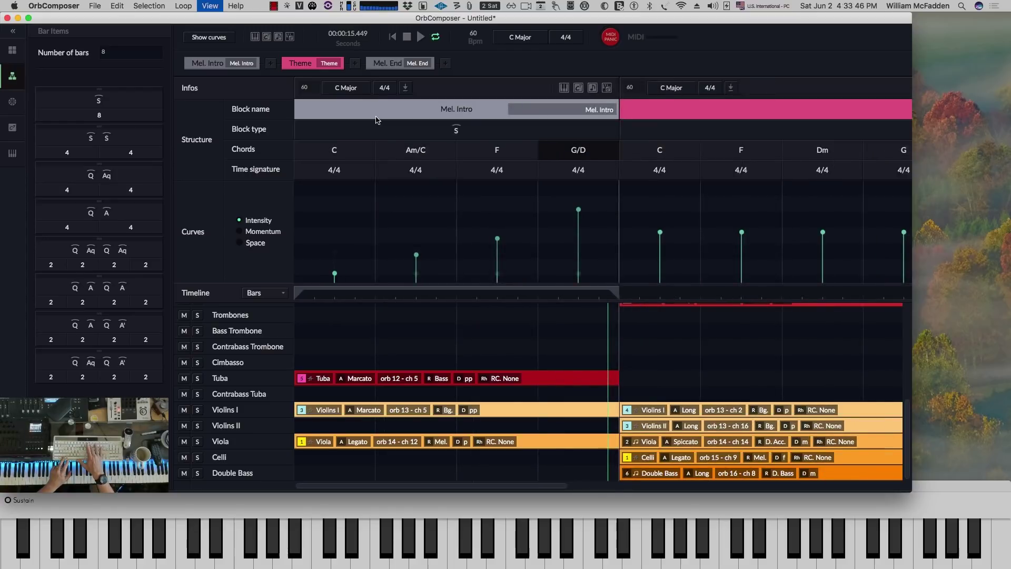
pyautogui.press('super+minus')
pyautogui.press('super+minus')
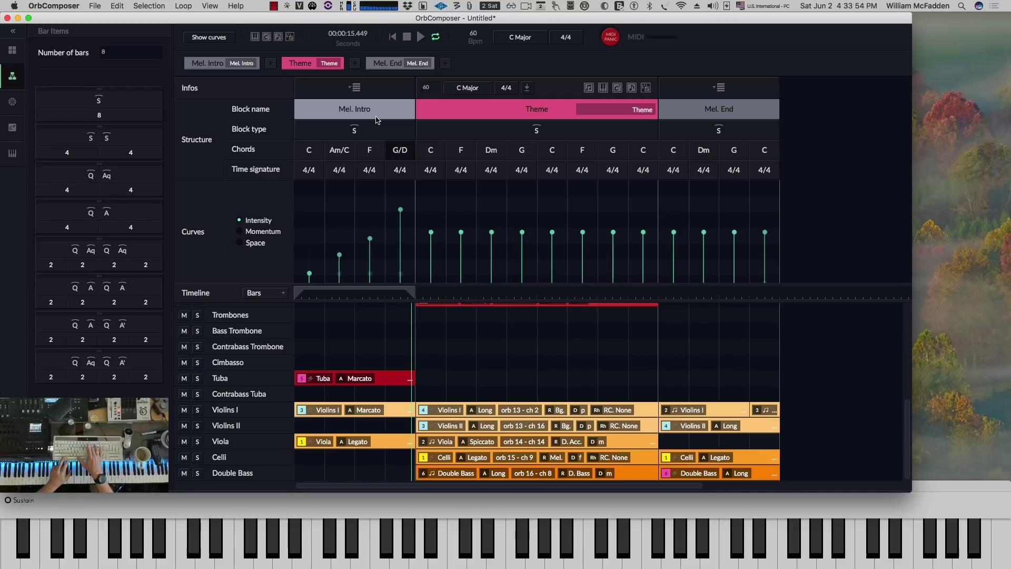
pyautogui.press('super+minus')
pyautogui.press('super+minus')
pyautogui.press('super+minus')
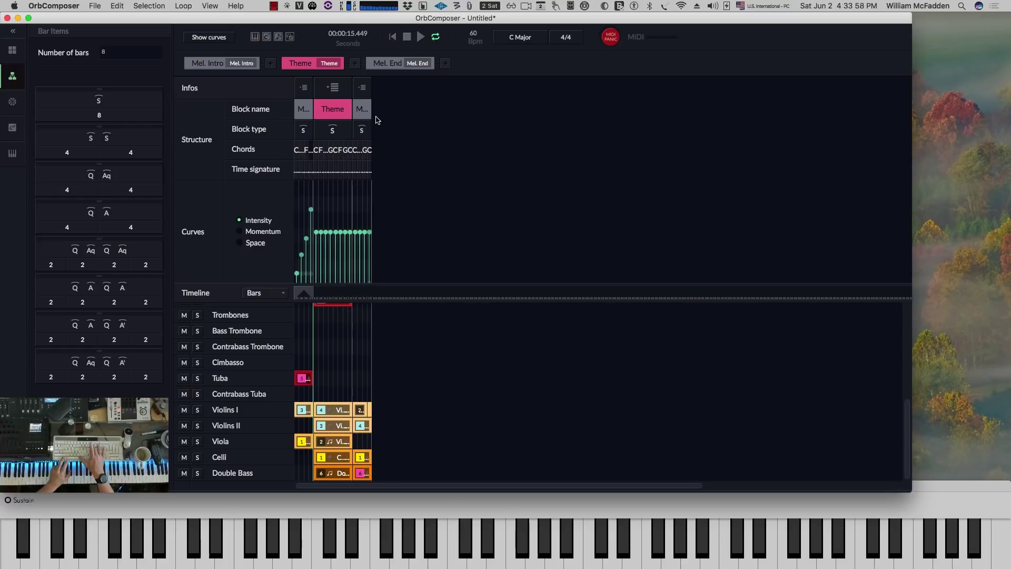
pyautogui.press('super+equal')
pyautogui.press('super+equal')
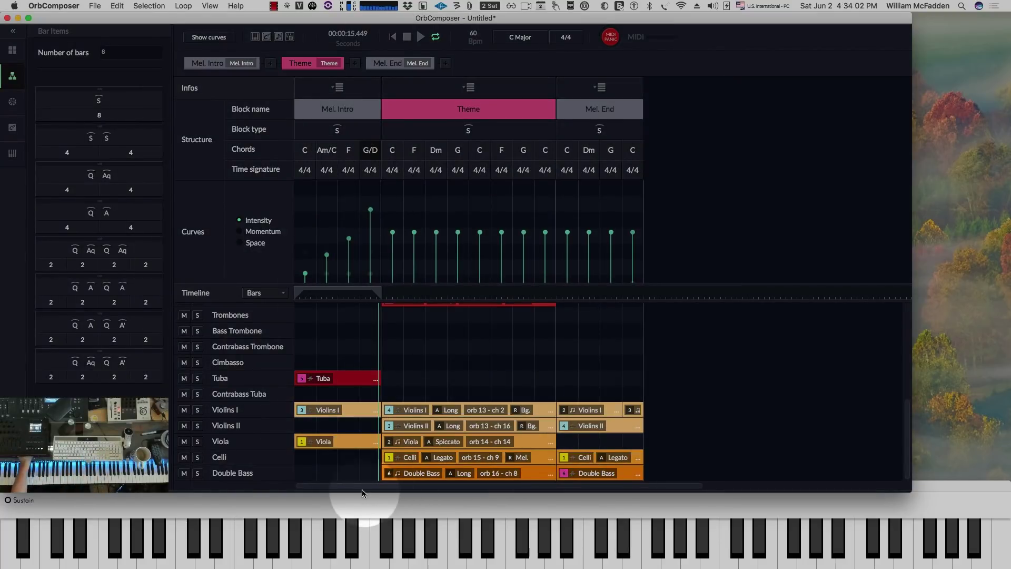
pyautogui.click(345, 487)
pyautogui.moveTo(345, 487); pyautogui.dragTo(272, 482)
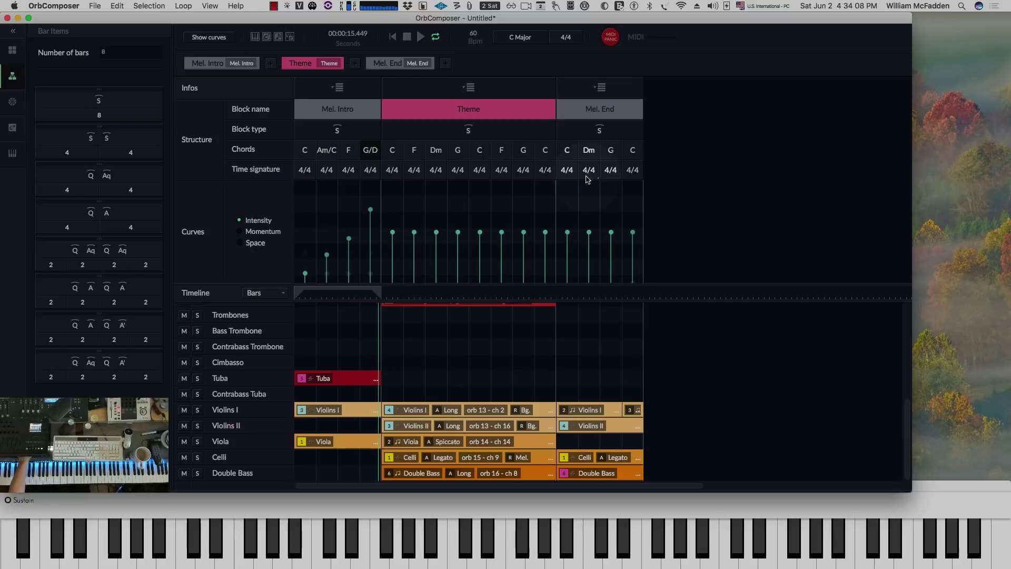